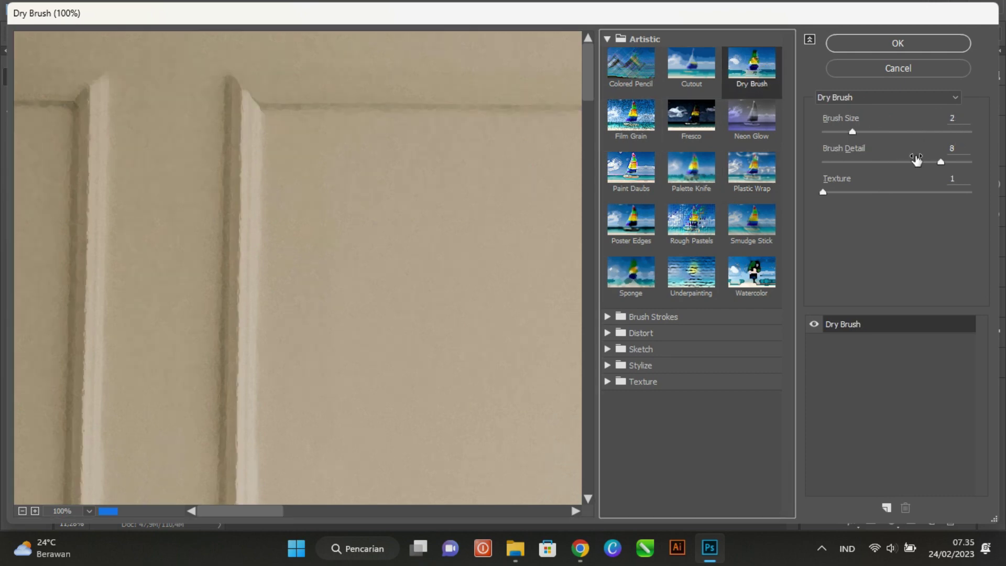
# - Apply Dry Brush with size 2, detail 8 and texture 1, and add a Cutout filter with 3 levels, simplicity 7 and fidelity 2
pyautogui.click(897, 46)
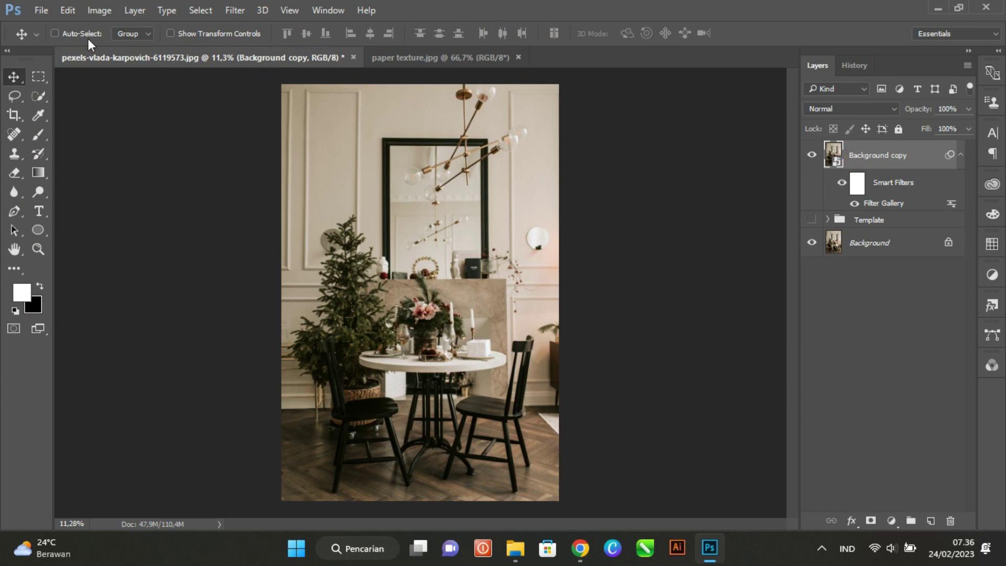
pyautogui.click(235, 9)
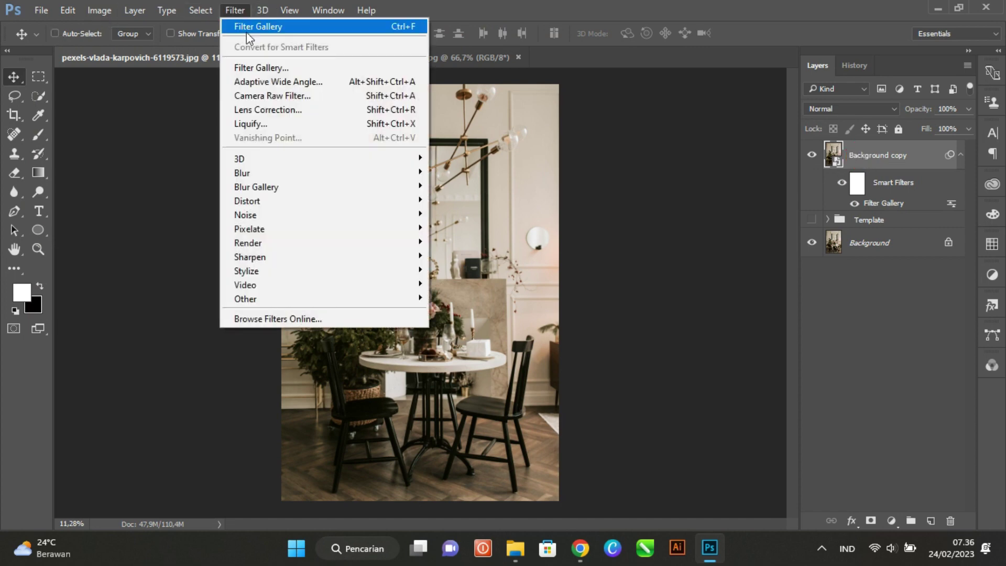
pyautogui.click(264, 68)
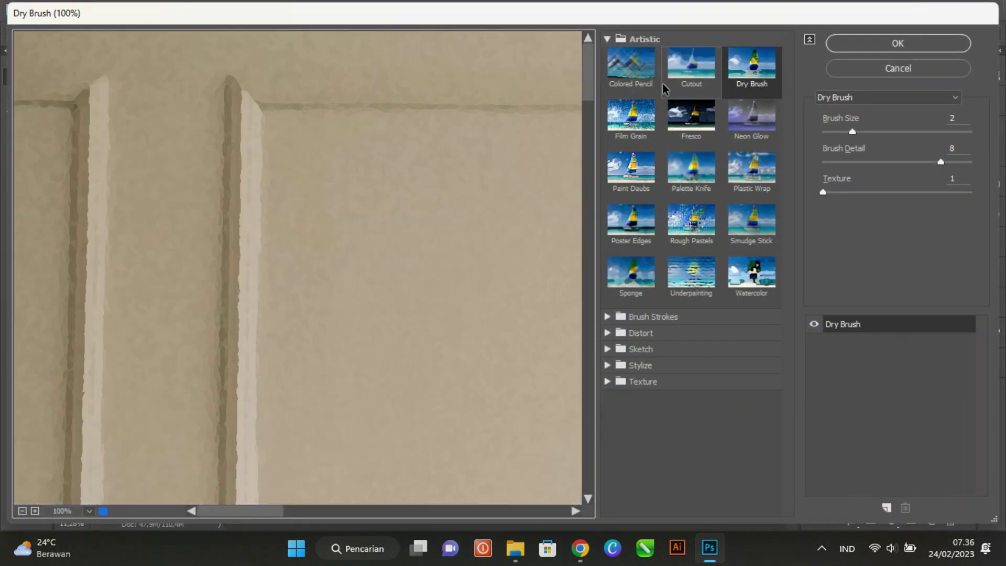
pyautogui.click(689, 75)
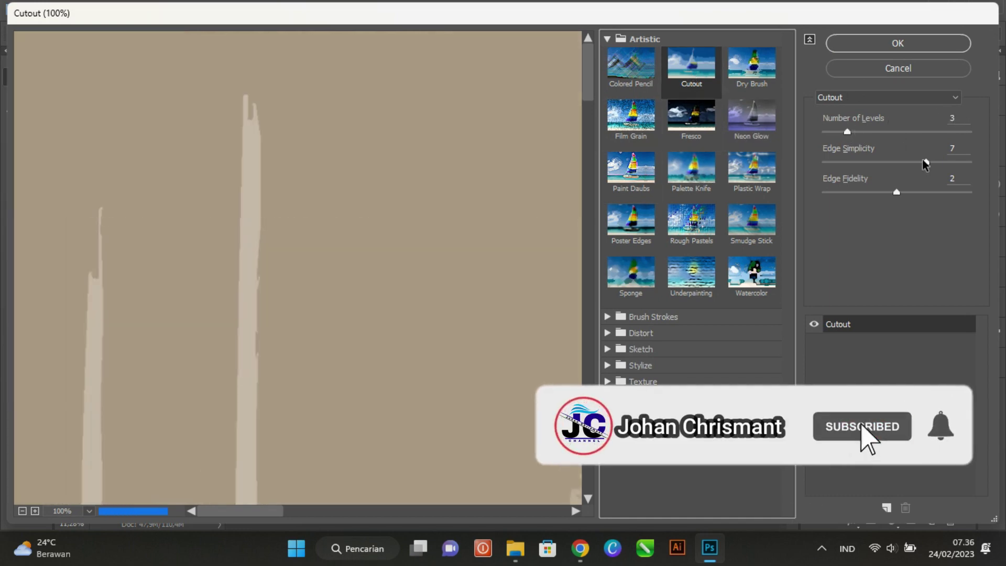
pyautogui.click(898, 41)
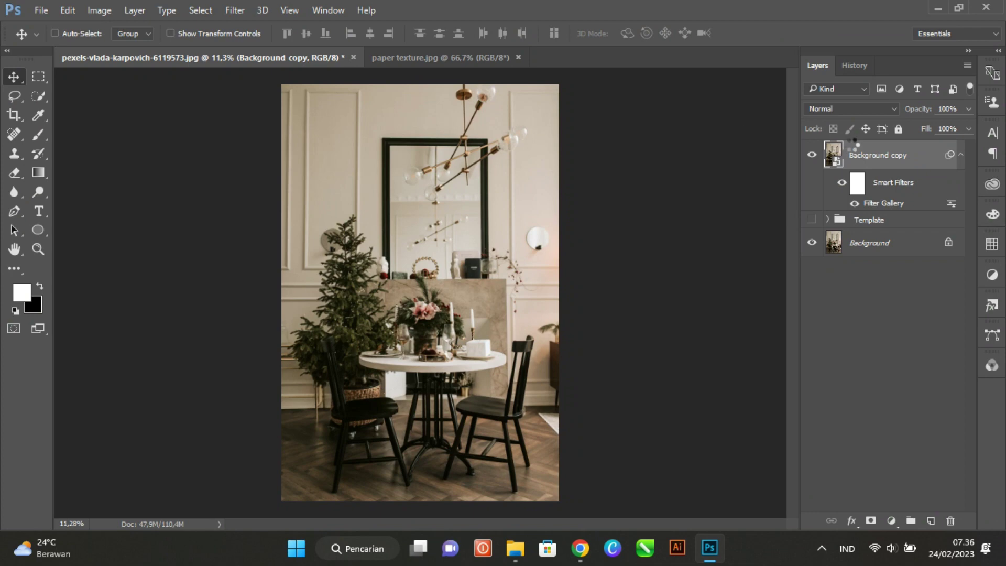
# - Set the blending mode of the Cutout smart filter on Background copy to Pin Light
pyautogui.click(953, 207)
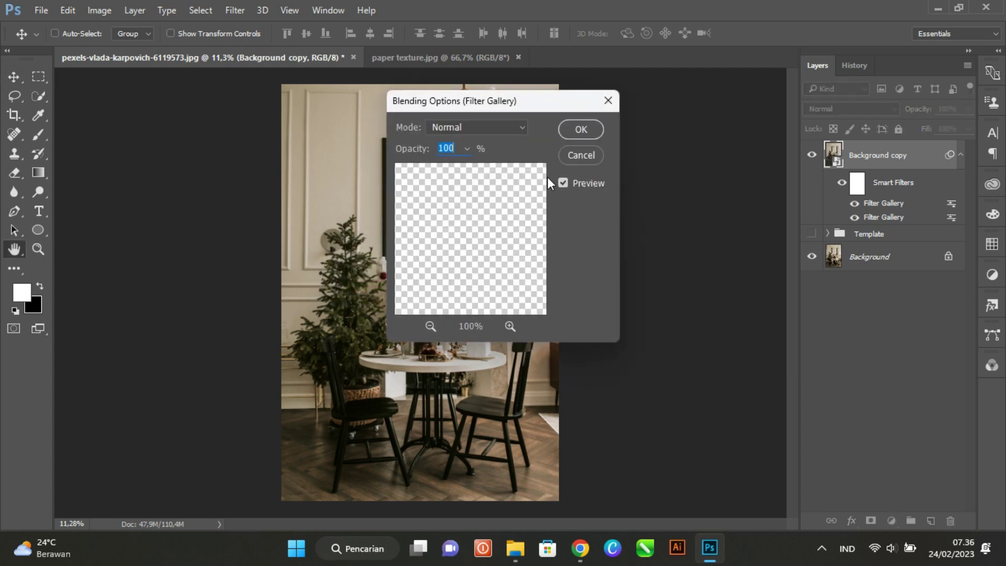
pyautogui.click(519, 131)
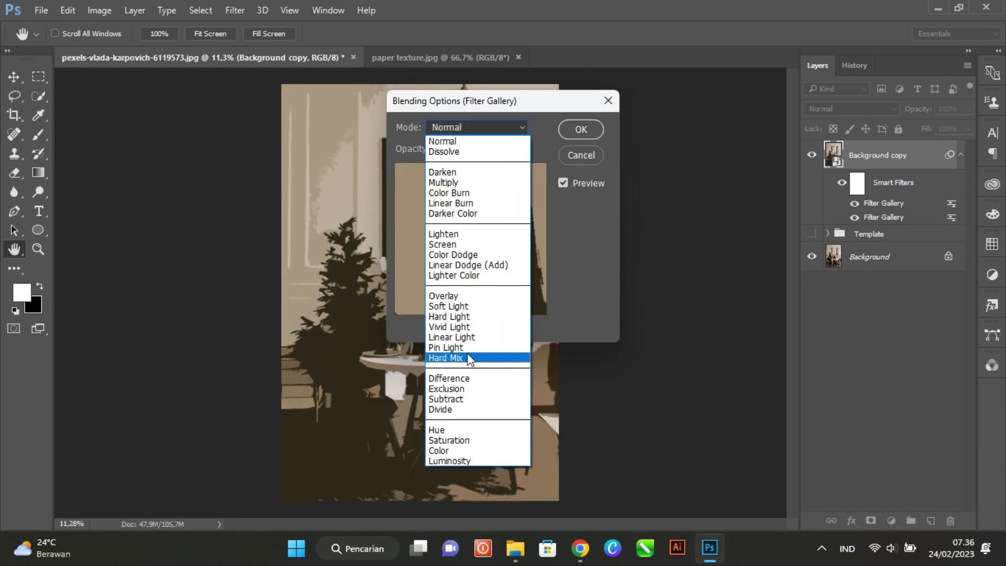
pyautogui.click(450, 348)
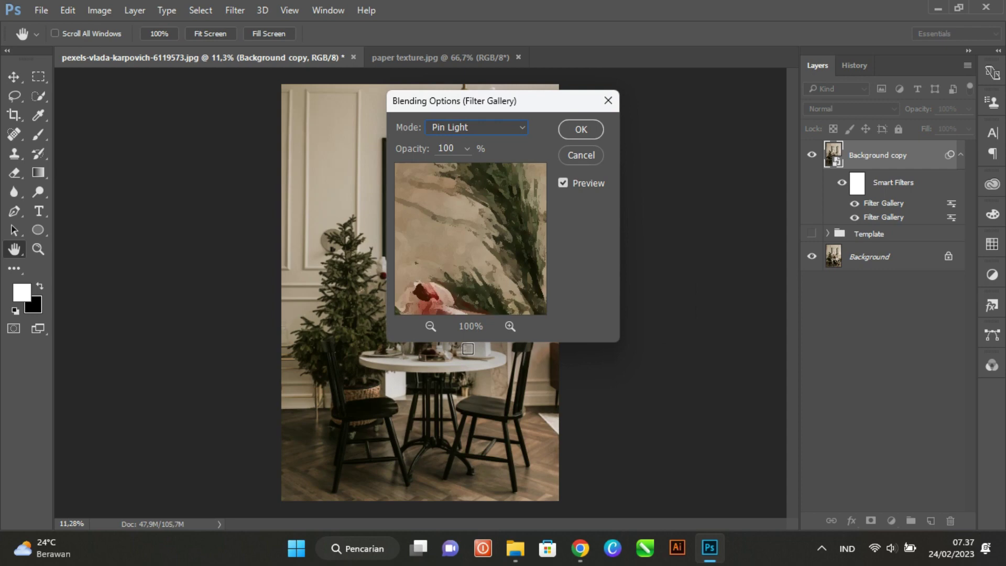
pyautogui.click(590, 127)
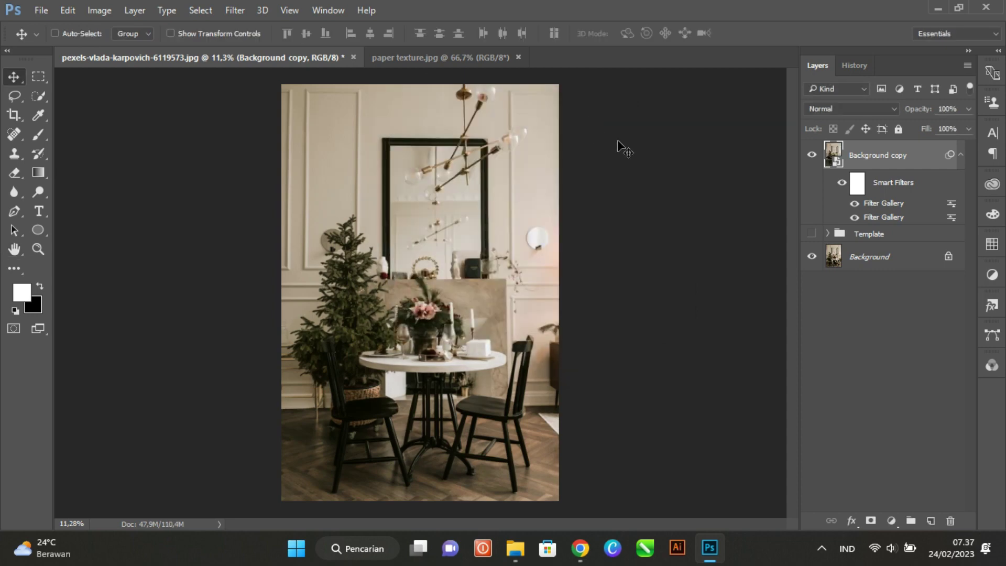
# - Apply a Smart Blur filter to Background copy with radius 29, threshold 25, Low quality and Normal mode
pyautogui.click(233, 12)
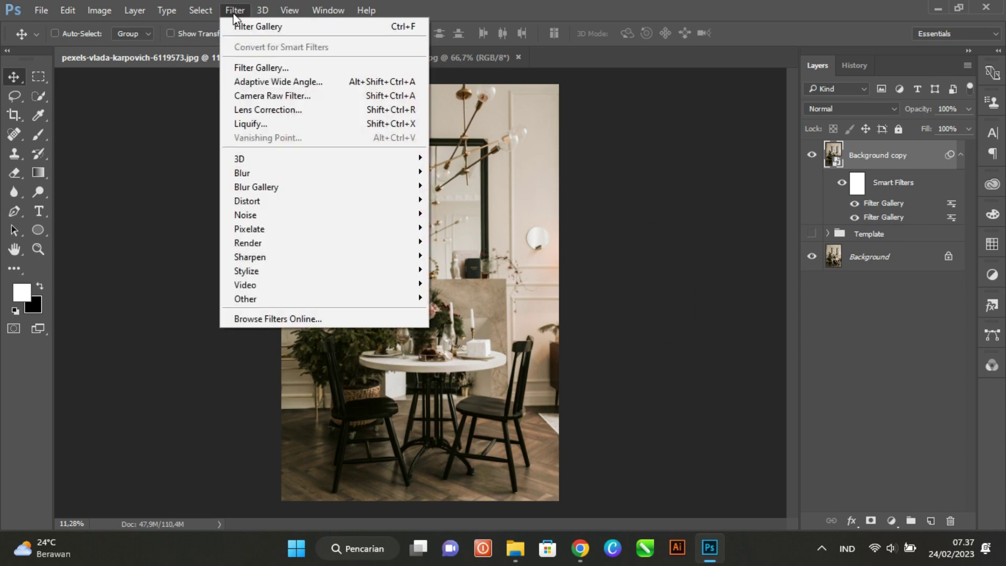
pyautogui.moveTo(245, 173)
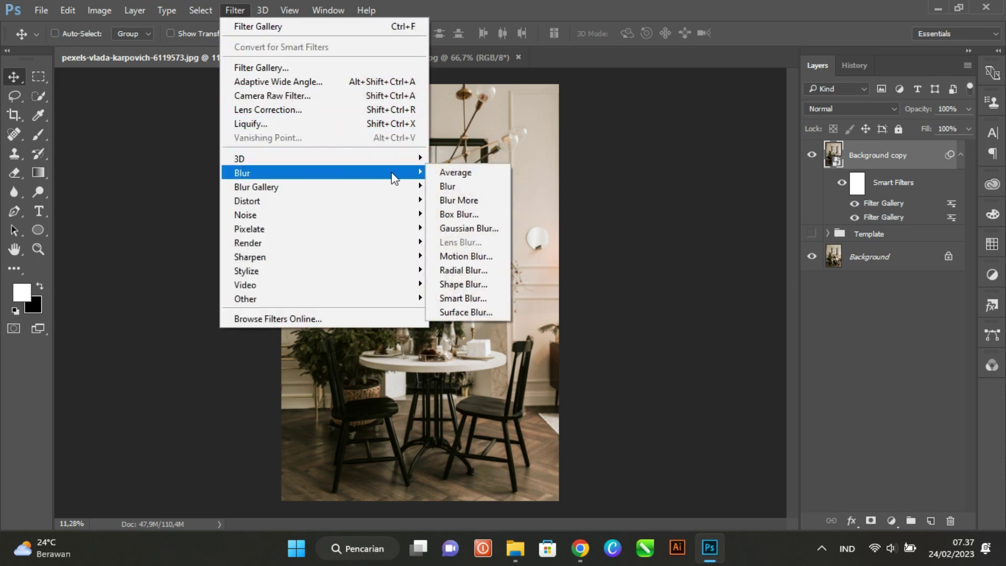
pyautogui.click(446, 297)
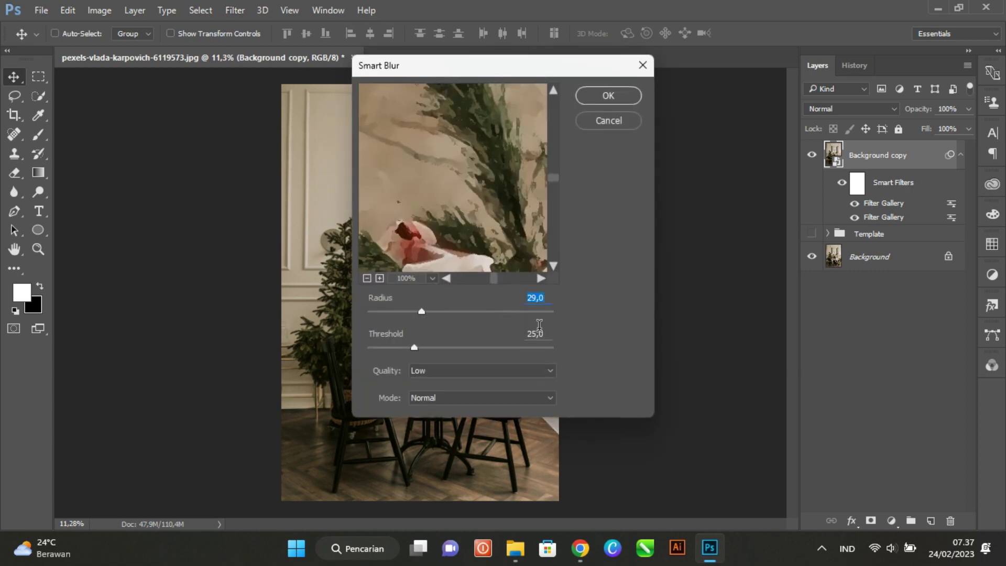
pyautogui.click(608, 96)
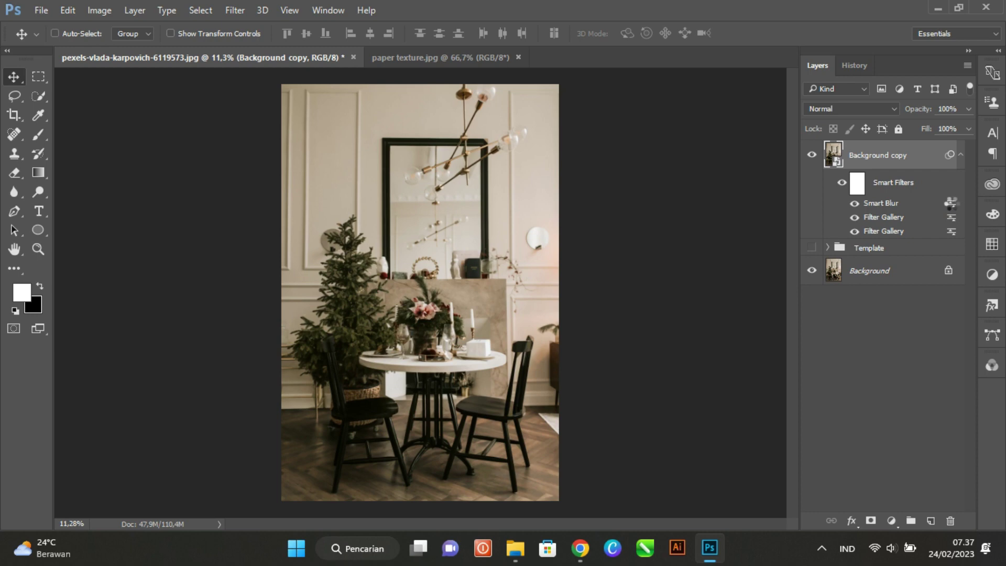
# - Set the Smart Blur smart filter's blending mode to Screen and its opacity to 45%
pyautogui.doubleClick(951, 203)
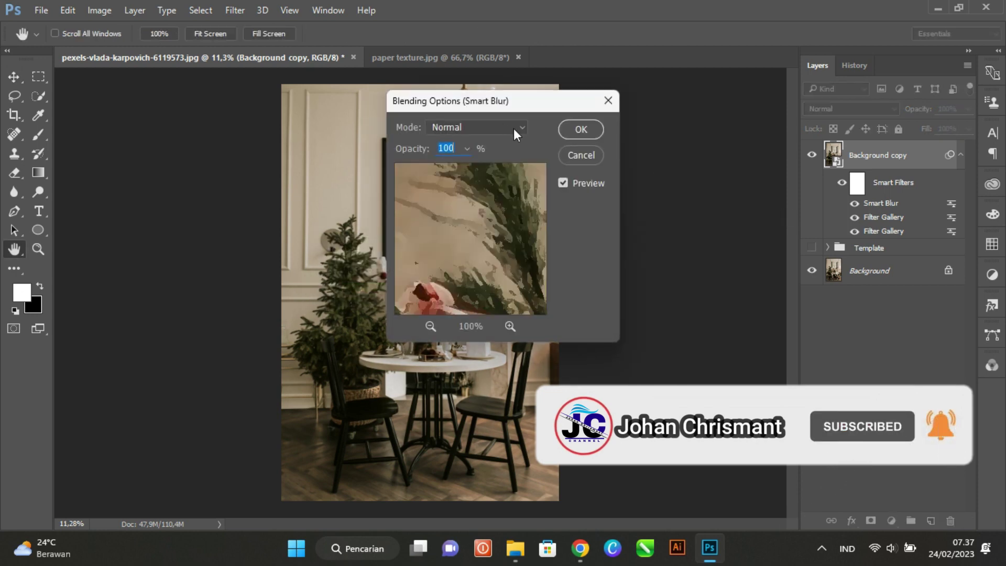
pyautogui.click(514, 128)
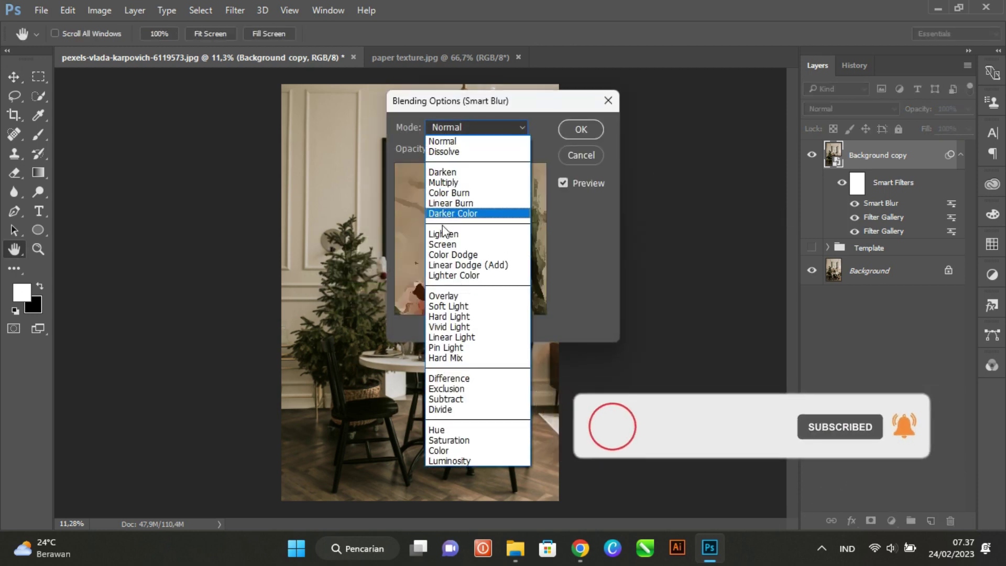
pyautogui.click(443, 243)
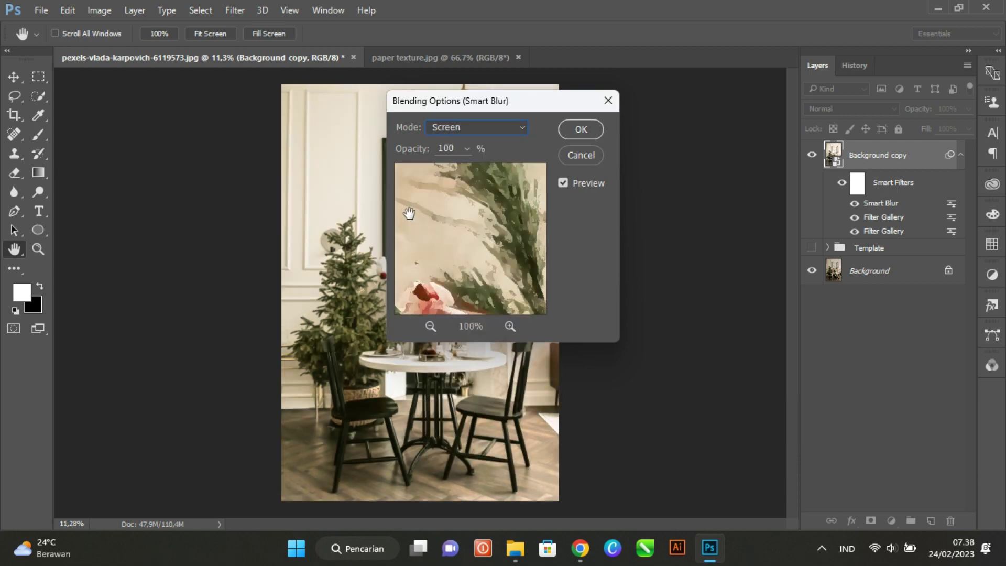
pyautogui.click(467, 149)
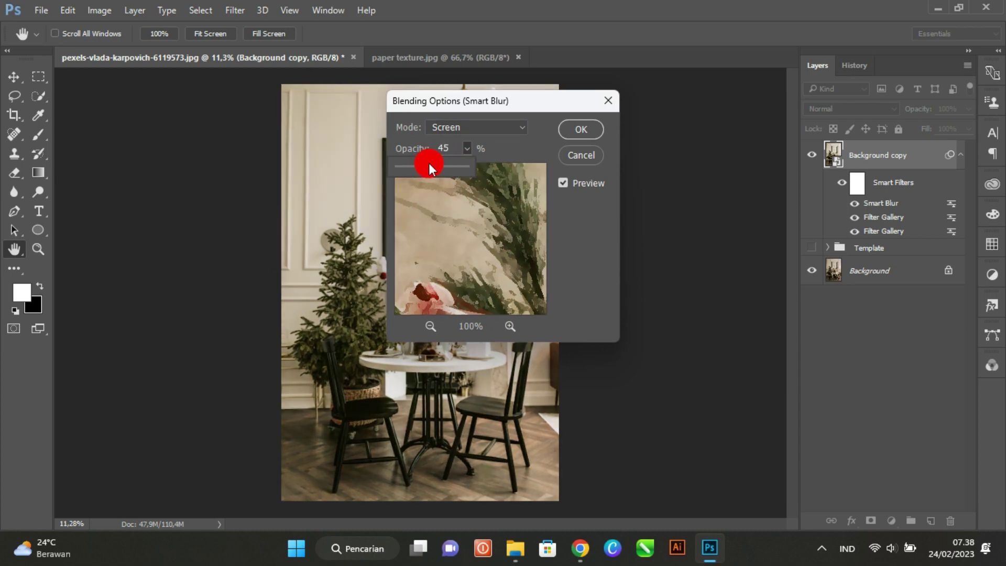
pyautogui.moveTo(429, 167); pyautogui.dragTo(430, 166)
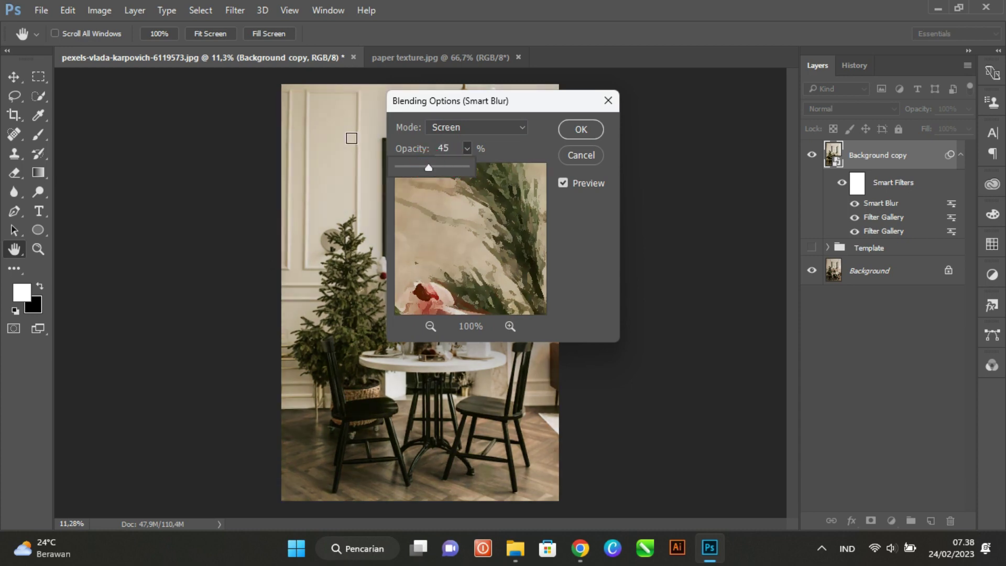
pyautogui.click(570, 130)
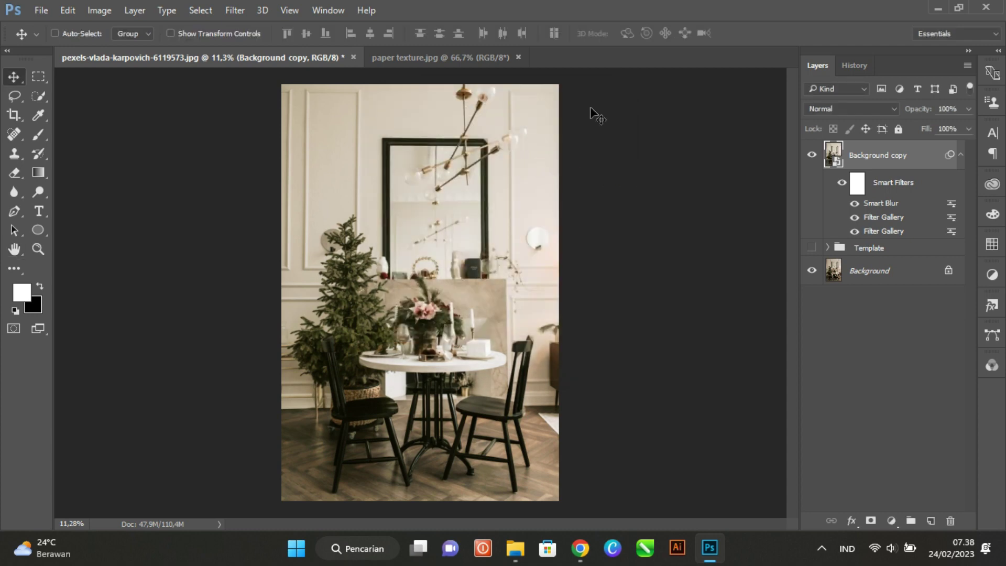
# - Apply the Find Edges filter to Background copy and set that smart filter's blending mode to Multiply
pyautogui.click(235, 11)
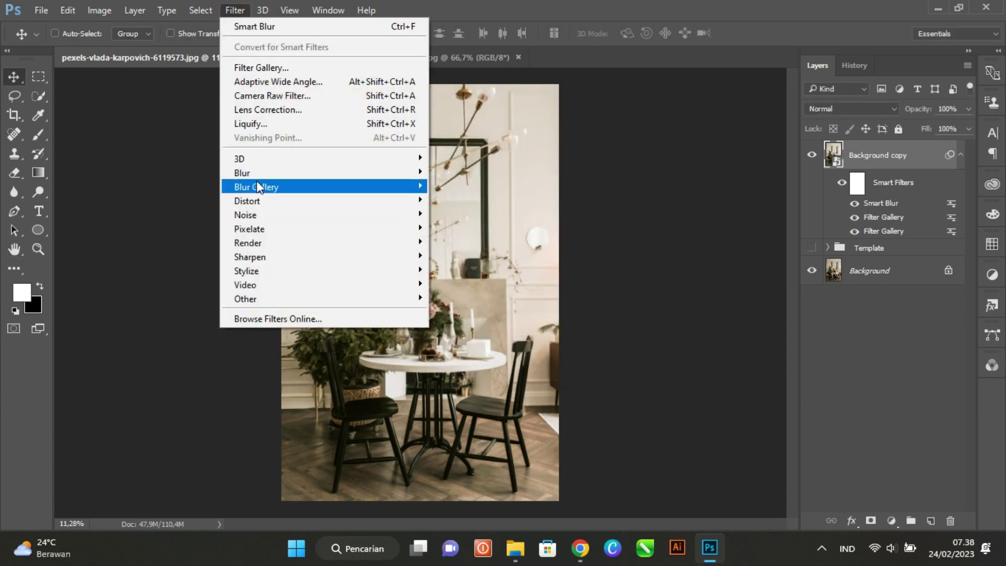
pyautogui.moveTo(253, 271)
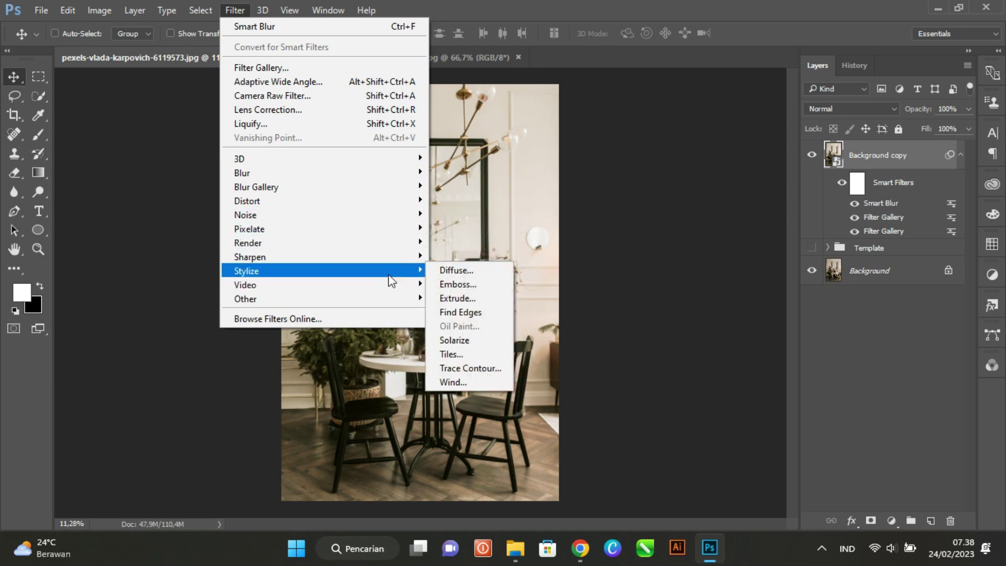
pyautogui.click(461, 312)
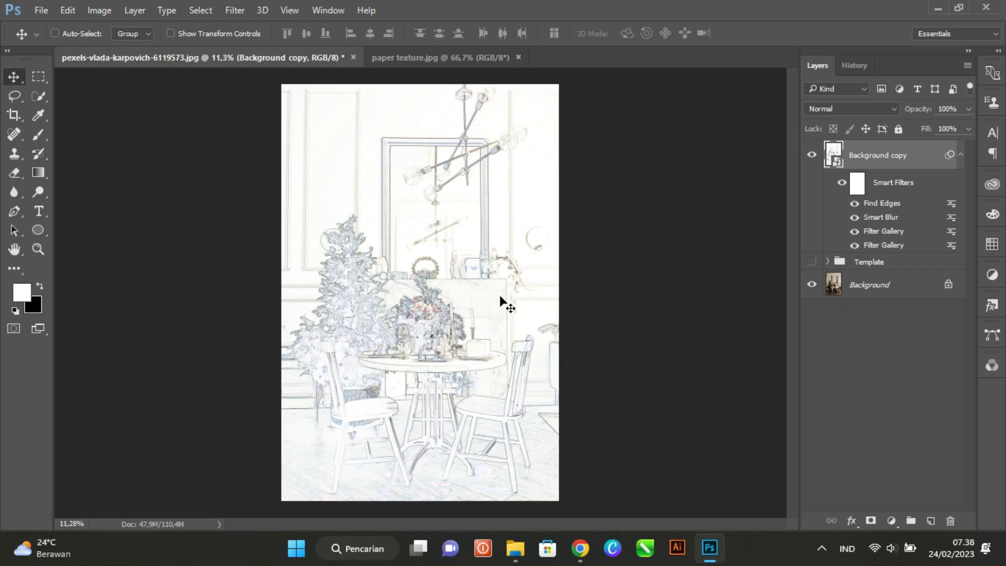
pyautogui.doubleClick(951, 205)
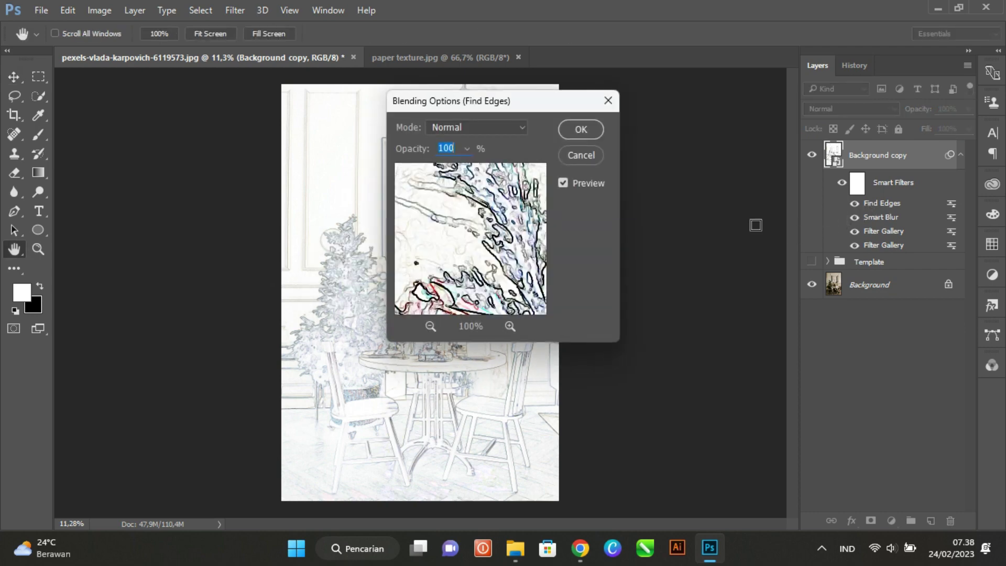
pyautogui.click(475, 128)
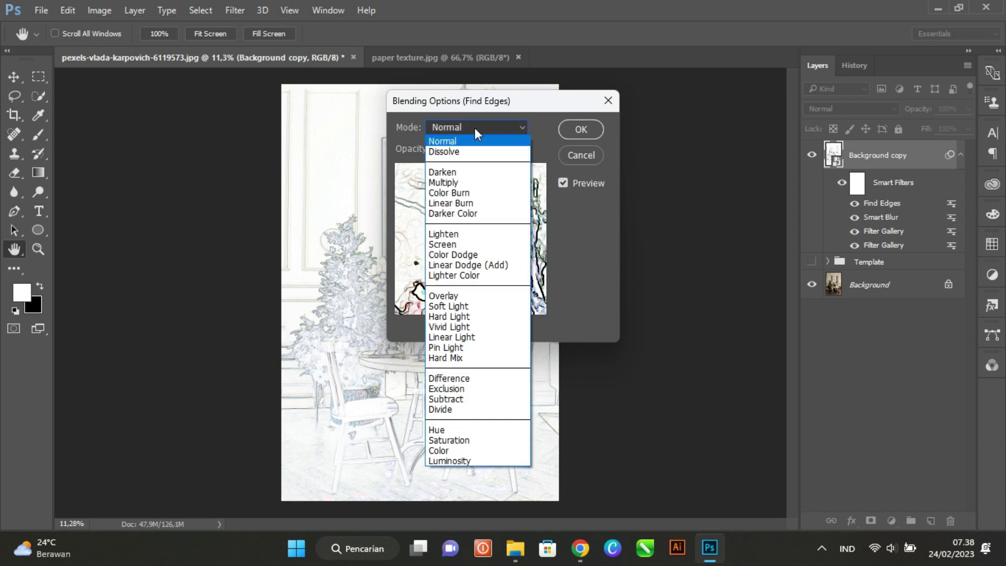
pyautogui.click(463, 181)
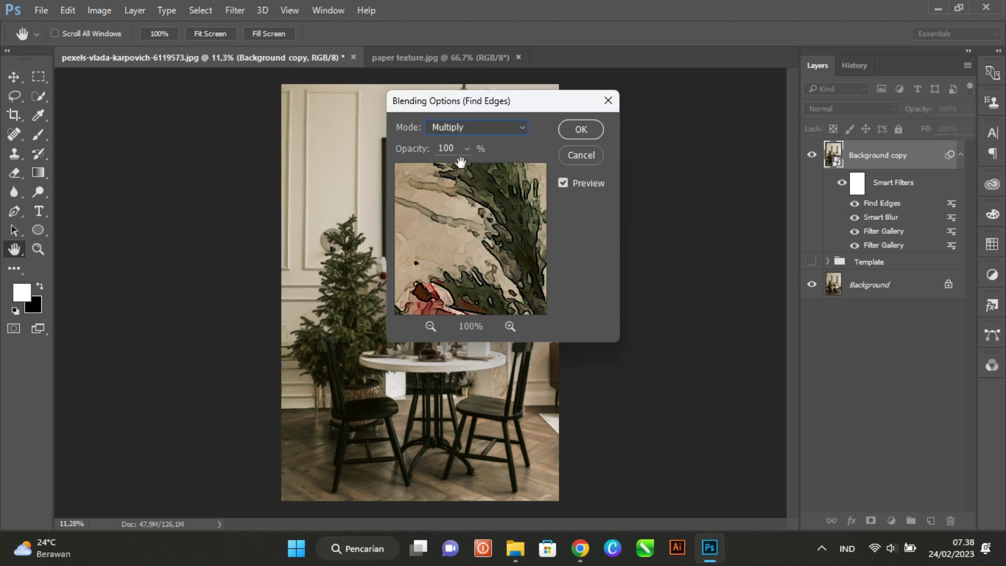
pyautogui.click(569, 127)
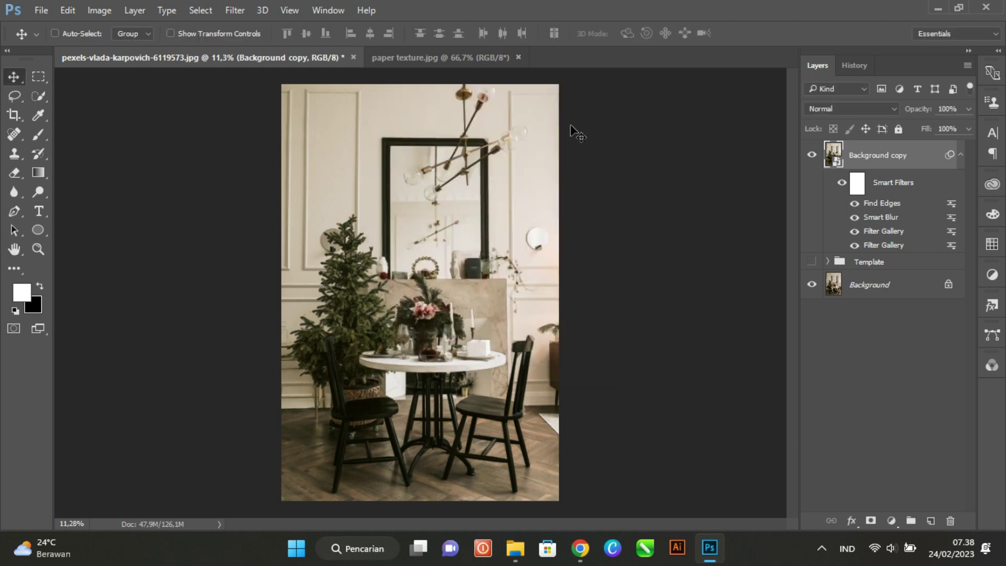
# - Copy the paper texture image into the room photo as a new layer in the canvas's upper-left corner
pyautogui.click(430, 56)
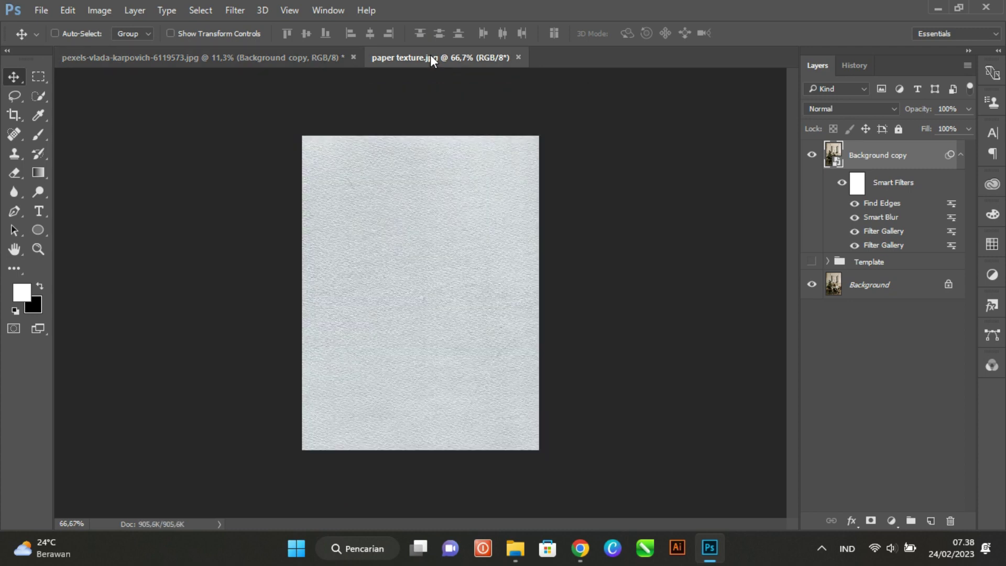
pyautogui.click(408, 221)
pyautogui.moveTo(408, 221)
pyautogui.mouseDown()
pyautogui.moveTo(350, 134)
pyautogui.moveTo(244, 62)
pyautogui.moveTo(381, 257)
pyautogui.moveTo(301, 112)
pyautogui.mouseUp()
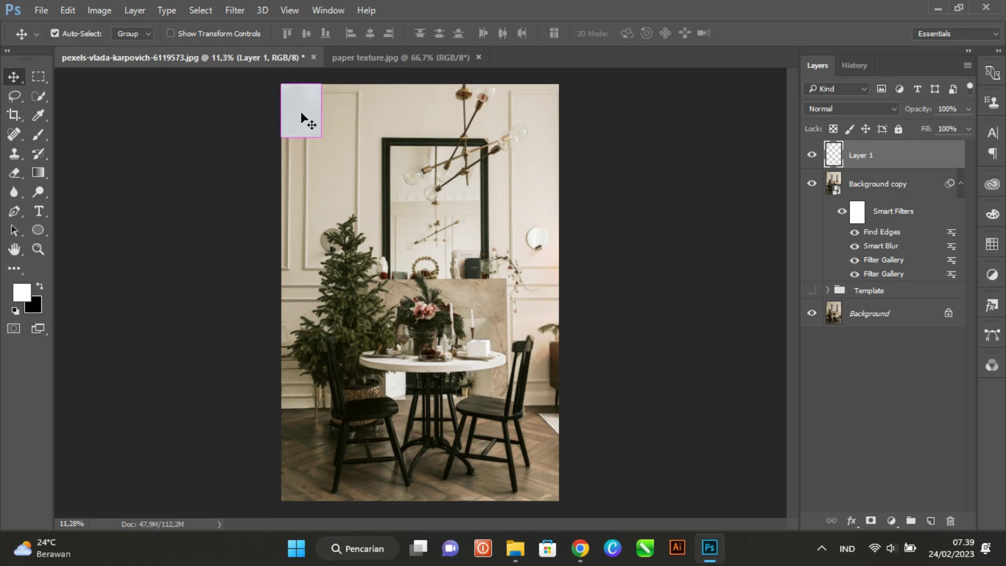
# - Stretch the paper texture layer to about 694% width and 783% height so it covers the whole canvas
pyautogui.hotkey('ctrl', 't')
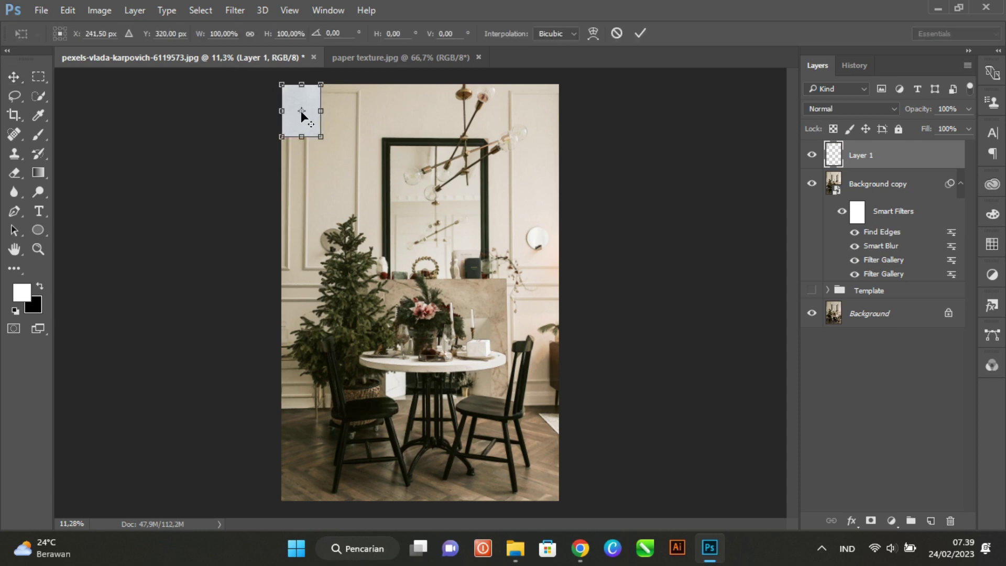
pyautogui.moveTo(313, 132); pyautogui.dragTo(526, 481)
pyautogui.moveTo(526, 480); pyautogui.dragTo(526, 477)
pyautogui.moveTo(438, 458); pyautogui.dragTo(434, 503)
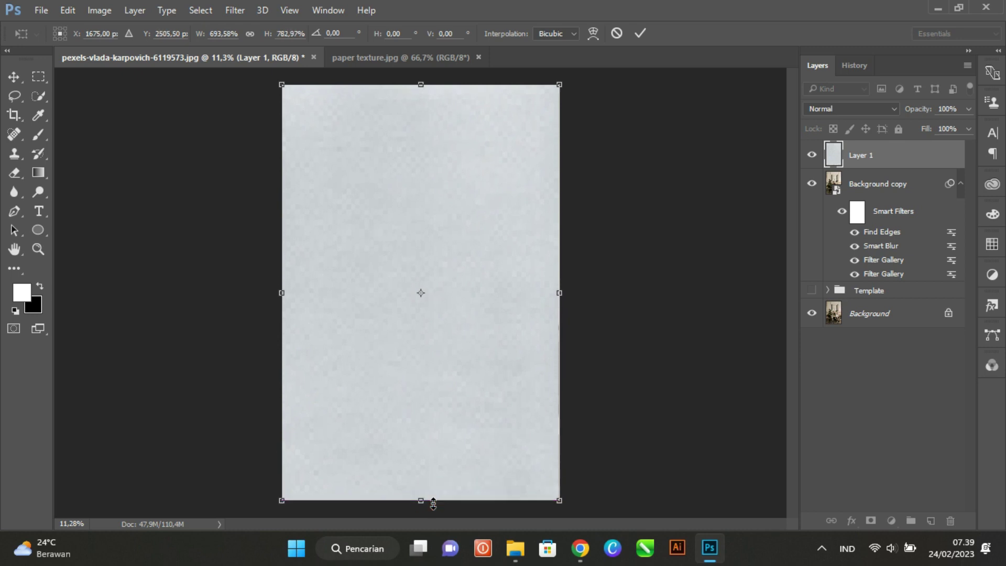
pyautogui.press('Return')
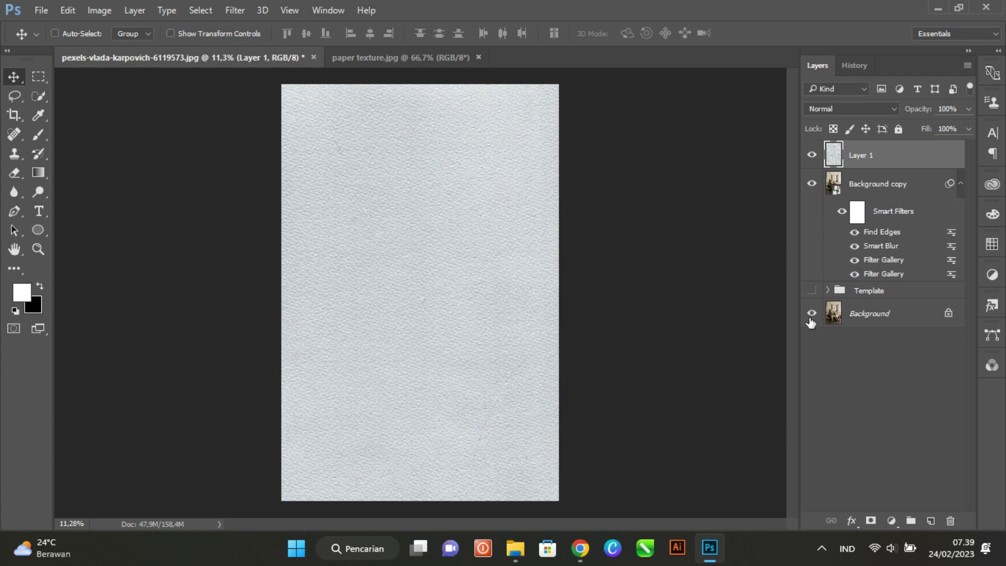
# - Set the paper texture layer's blend mode to Multiply and hide the original Background layer
pyautogui.click(864, 108)
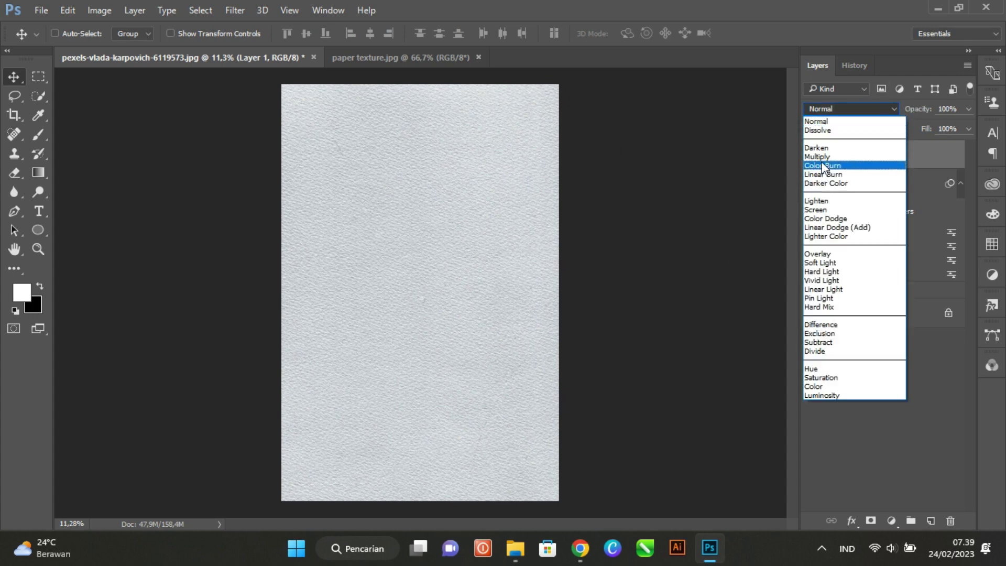
pyautogui.click(820, 157)
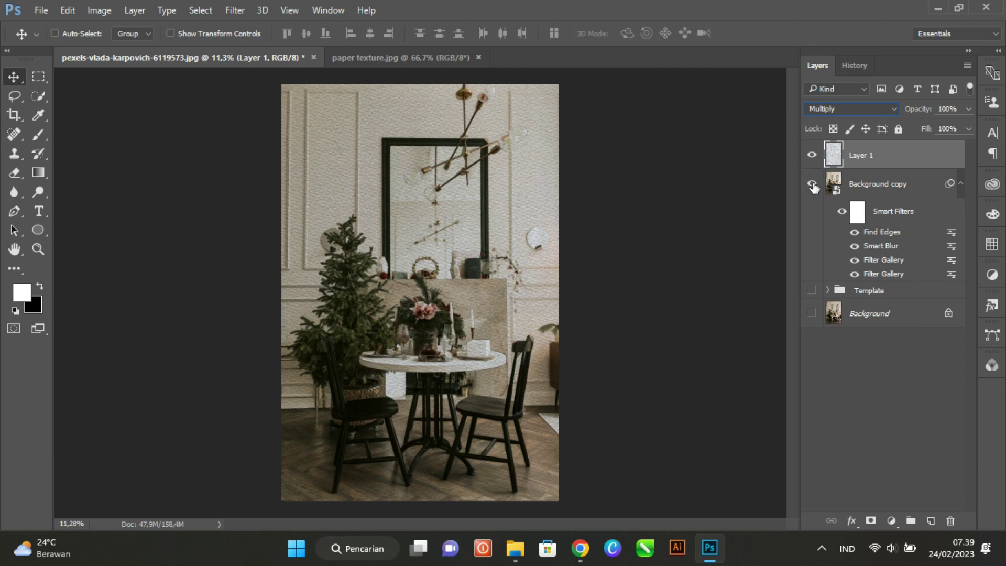
# - Invert the colors of the Background copy layer as a smart filter
pyautogui.click(862, 192)
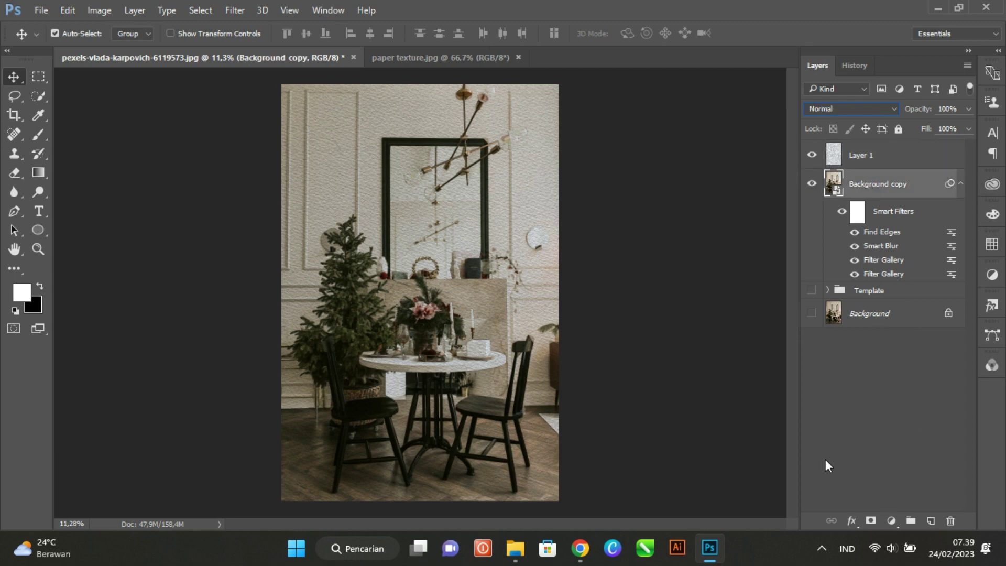
pyautogui.hotkey('ctrl', 'i')
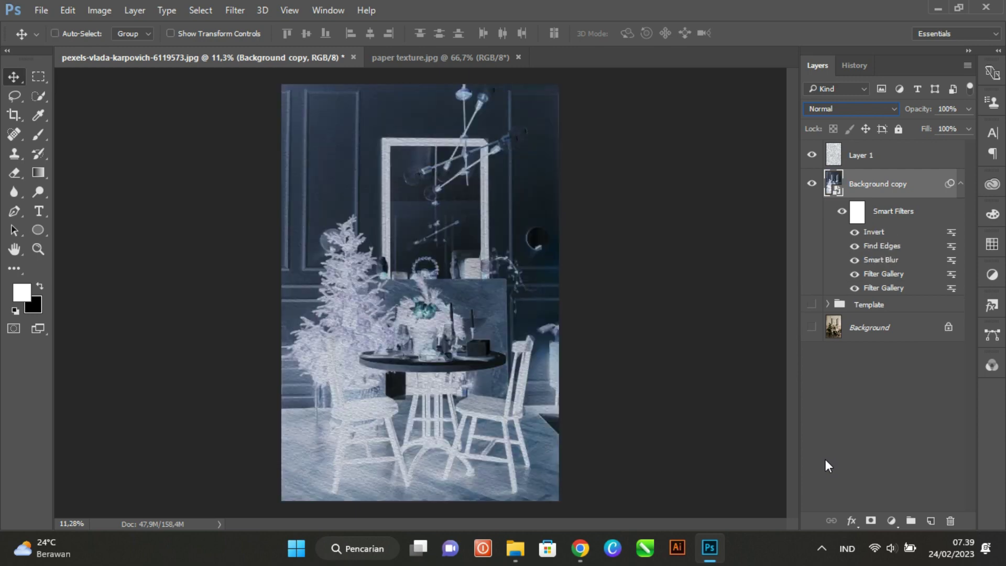
# - Undo the Invert filter and give the Background copy layer a black layer mask that hides it completely
pyautogui.hotkey('ctrl', 'z')
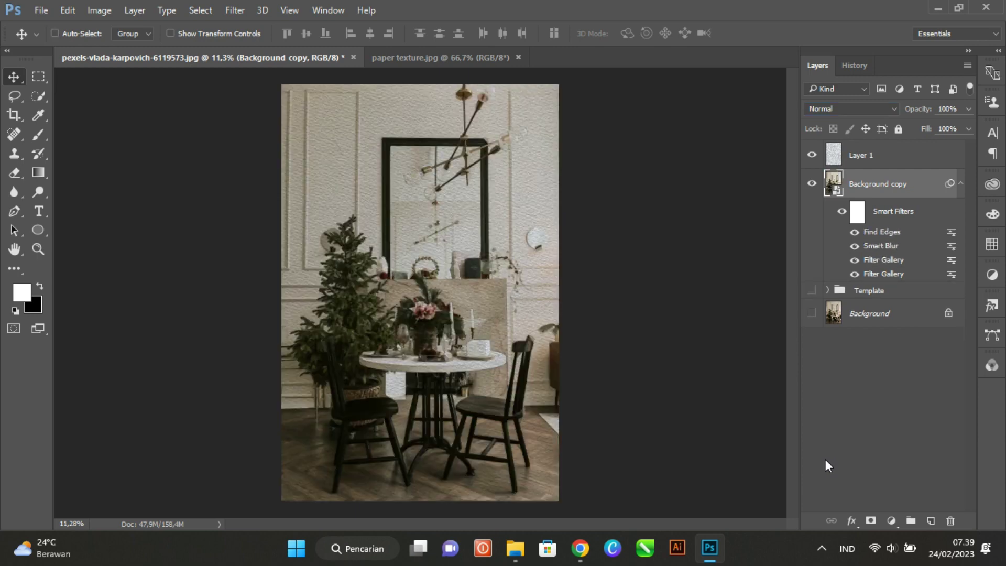
pyautogui.click(865, 521)
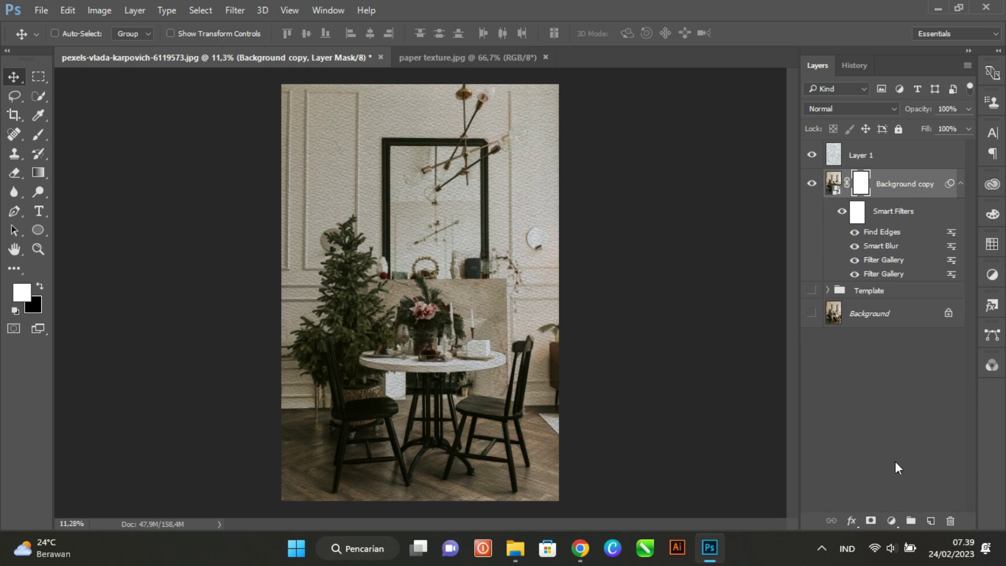
pyautogui.hotkey('ctrl', 'i')
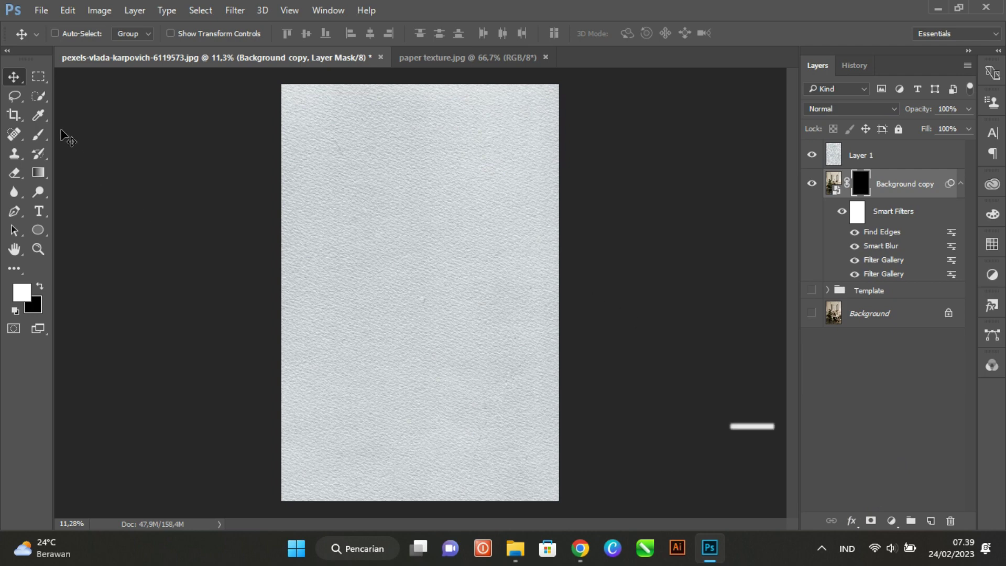
# - Activate the Brush tool and load the brush set Mcbad - watercolor.abr
pyautogui.click(35, 137)
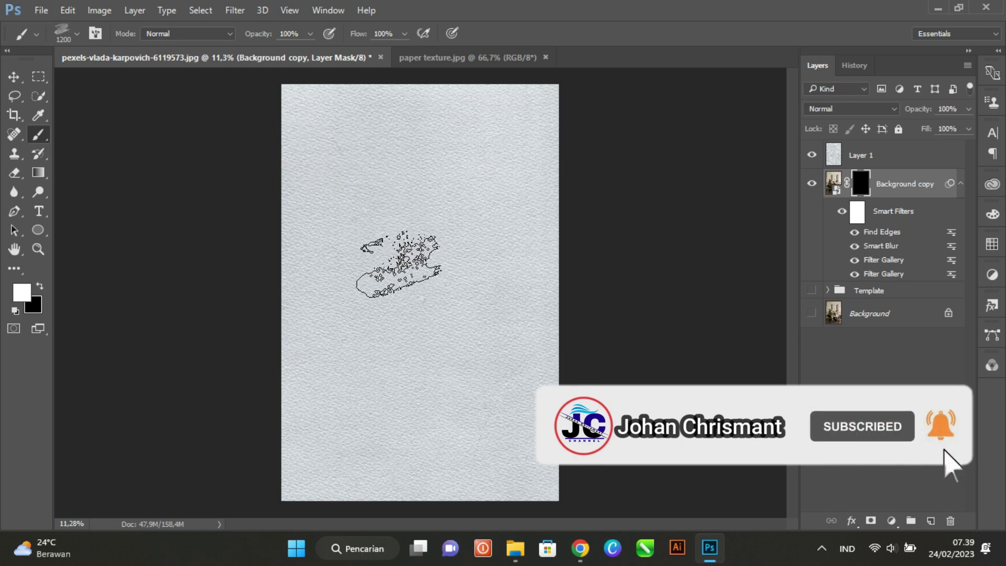
pyautogui.rightClick(399, 263)
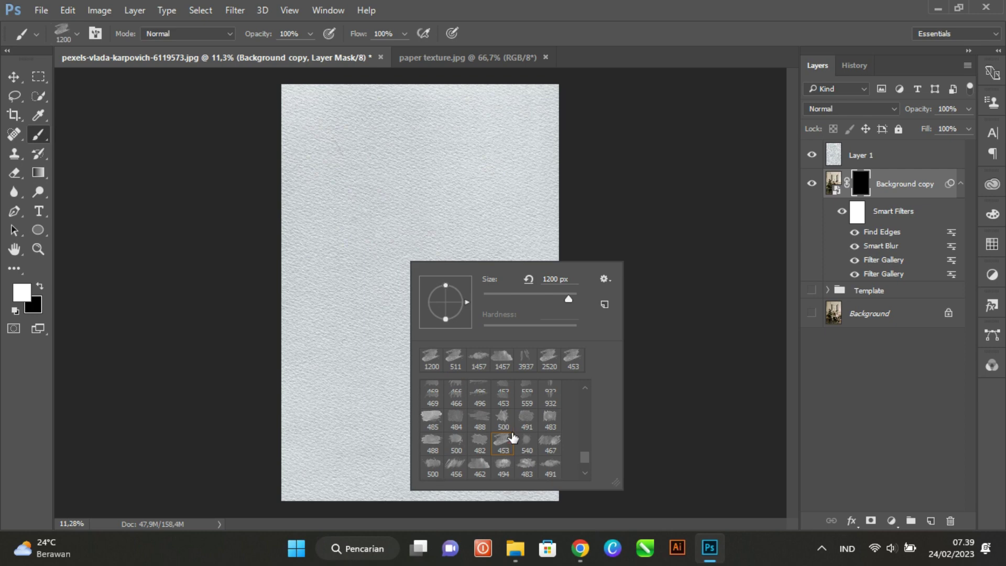
pyautogui.scroll(2, 519, 399)
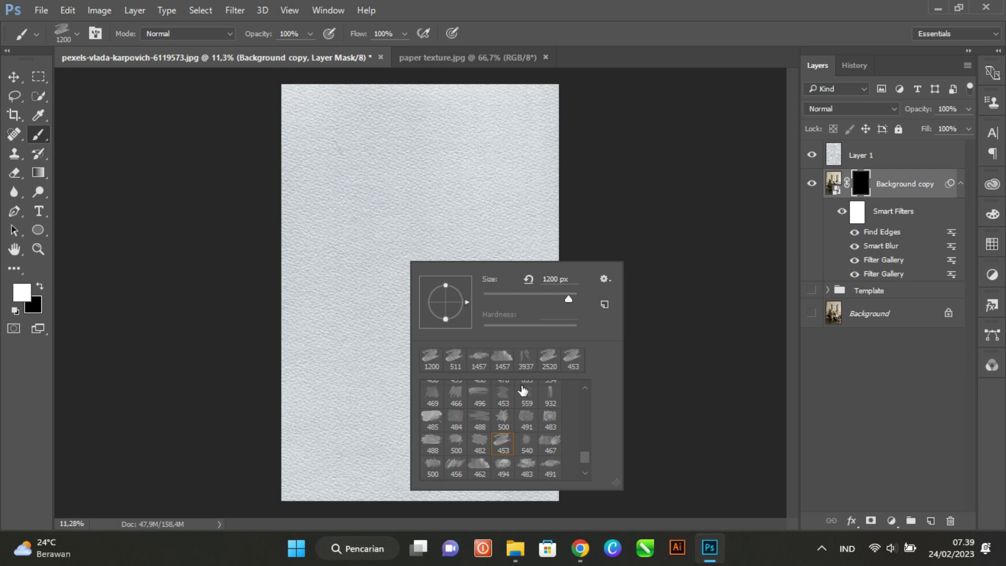
pyautogui.click(602, 280)
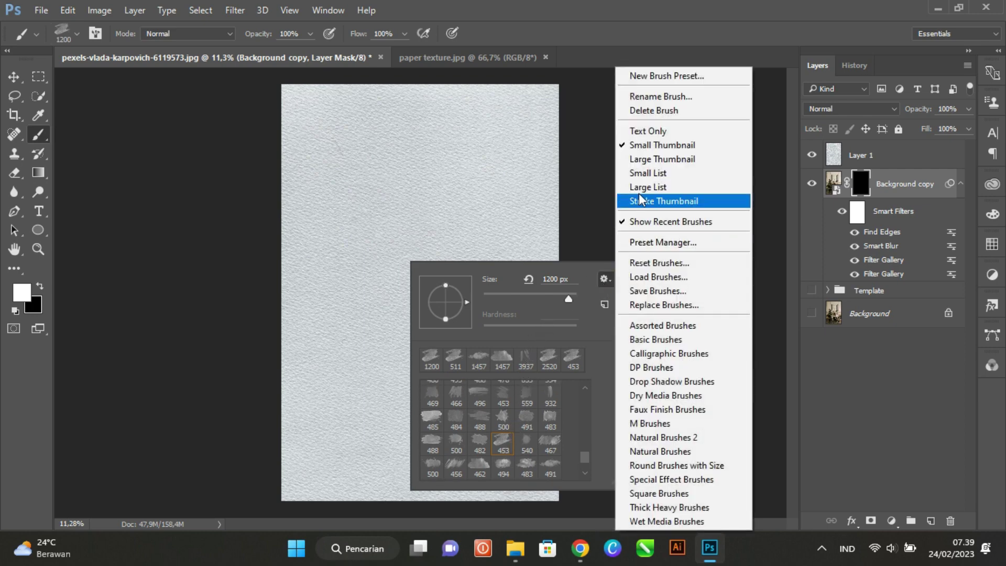
pyautogui.click(631, 277)
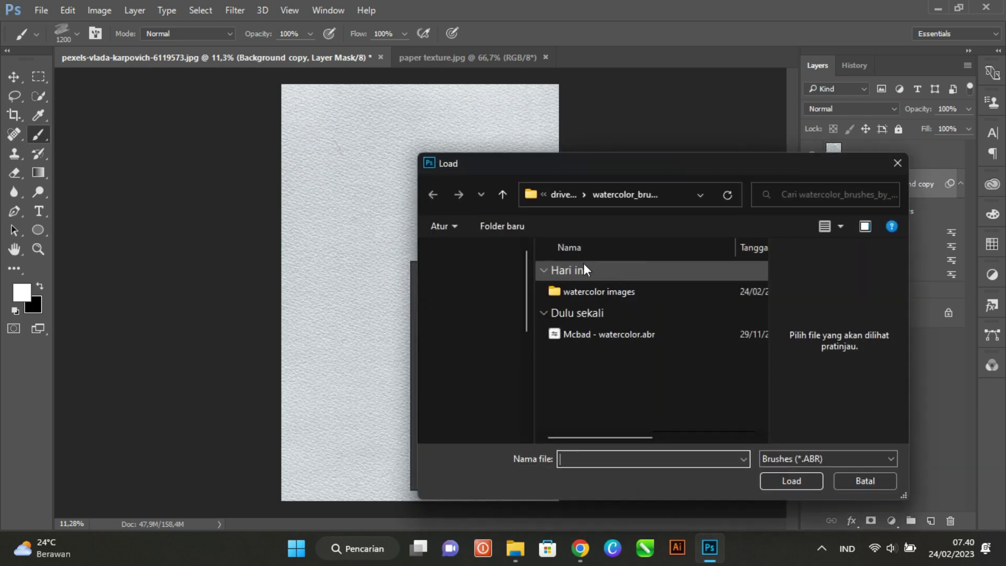
pyautogui.click(585, 338)
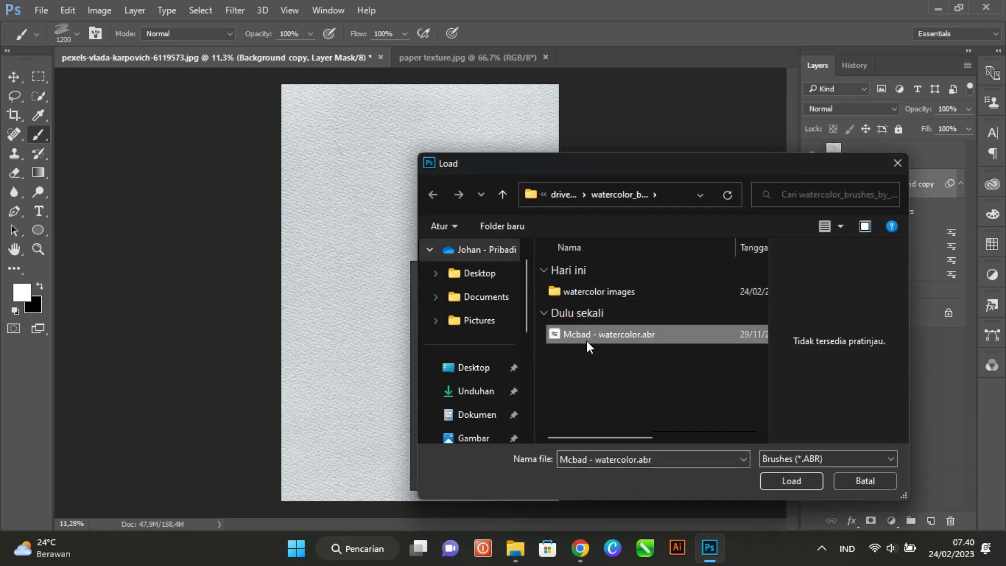
pyautogui.click(790, 482)
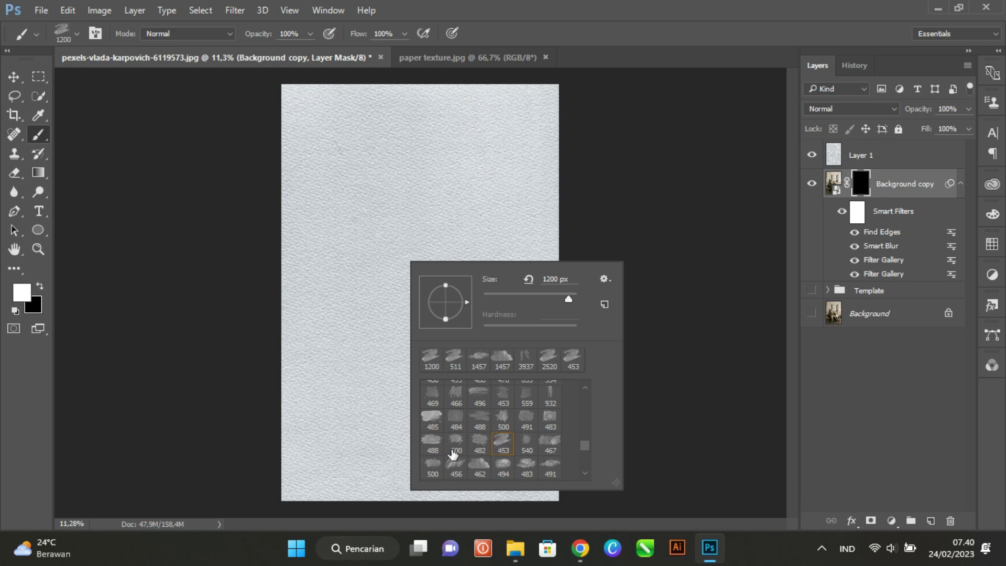
# - Paint white on the mask around the mirror and mantel with a 488 px watercolor brush enlarged to 1811 px and slightly rotated
pyautogui.click(435, 446)
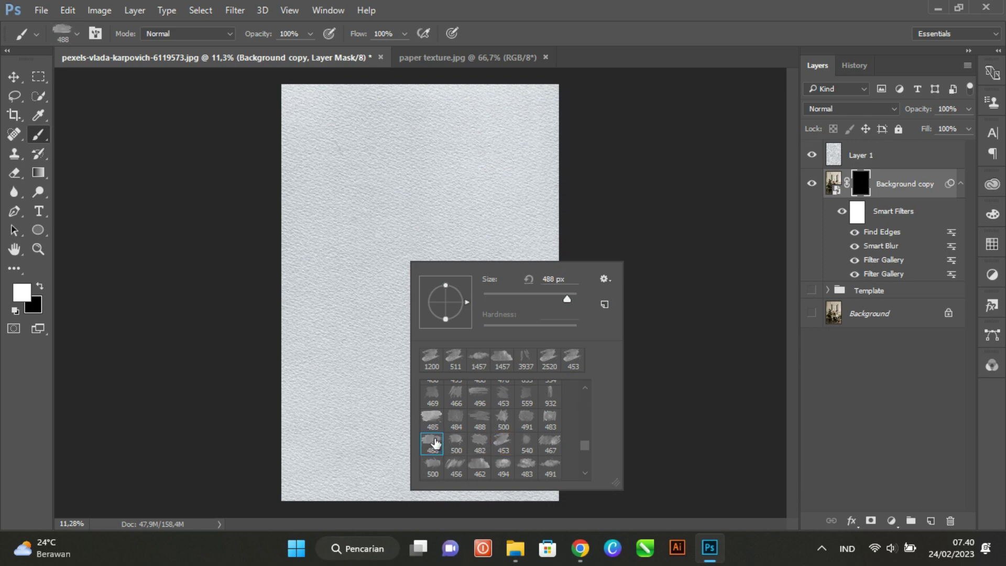
pyautogui.click(570, 300)
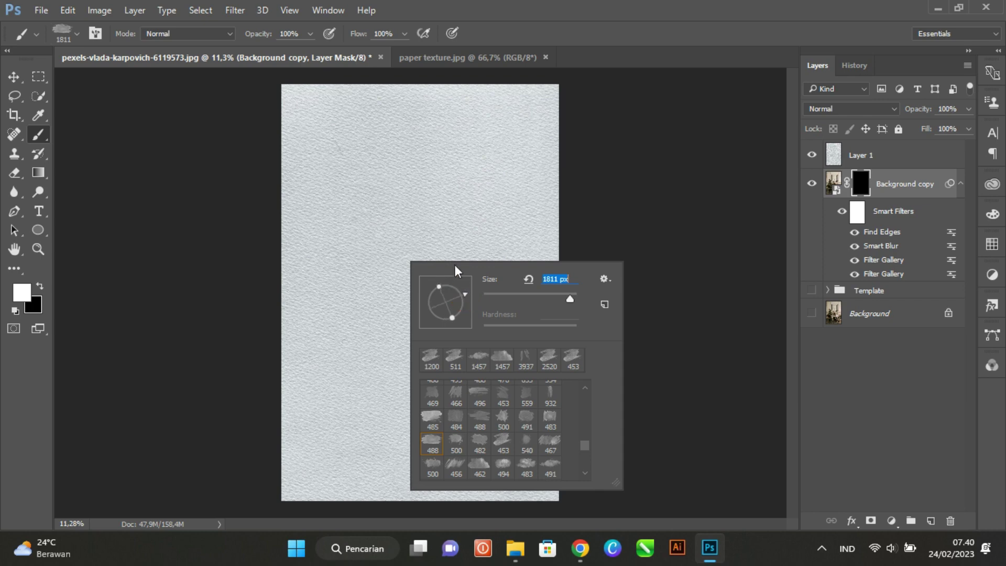
pyautogui.click(438, 212)
pyautogui.moveTo(436, 212)
pyautogui.mouseDown()
pyautogui.moveTo(404, 220)
pyautogui.moveTo(382, 175)
pyautogui.moveTo(428, 260)
pyautogui.moveTo(463, 247)
pyautogui.moveTo(472, 231)
pyautogui.moveTo(454, 297)
pyautogui.moveTo(426, 302)
pyautogui.moveTo(413, 286)
pyautogui.moveTo(401, 294)
pyautogui.moveTo(359, 229)
pyautogui.moveTo(404, 319)
pyautogui.mouseUp()
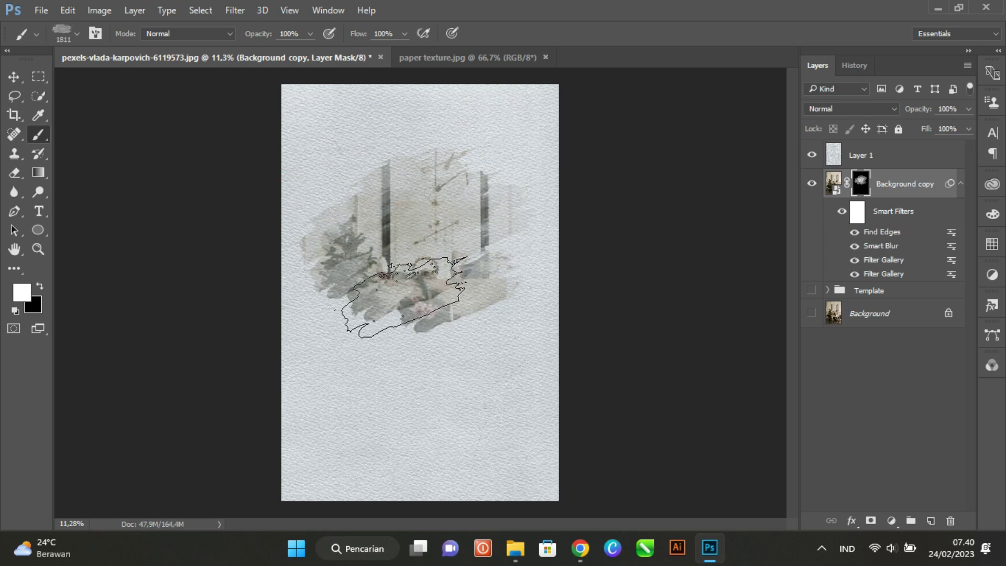
# - Switch to the 482 px watercolor brush, enlarge it to 1457 px and rotate its tip counterclockwise
pyautogui.rightClick(413, 292)
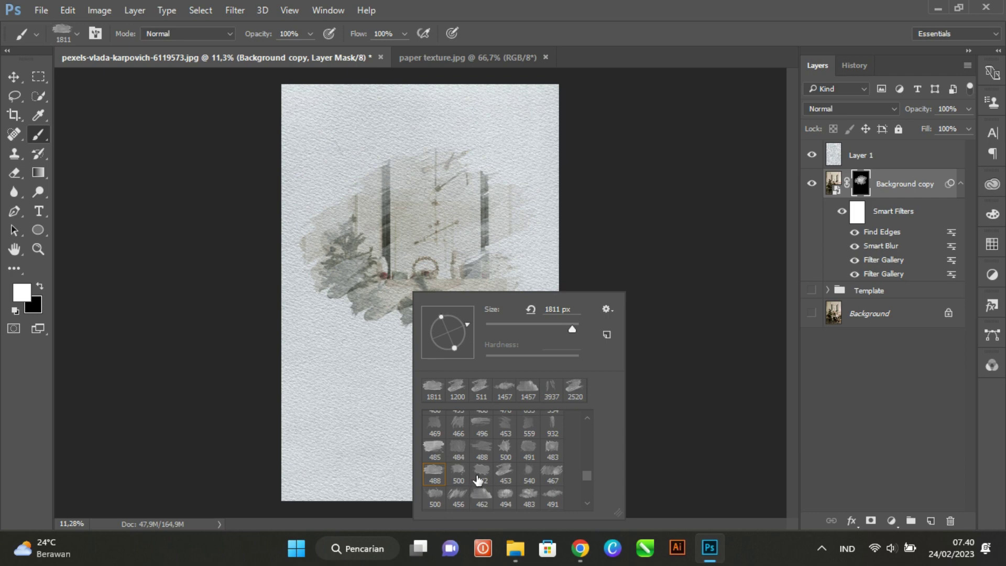
pyautogui.click(479, 475)
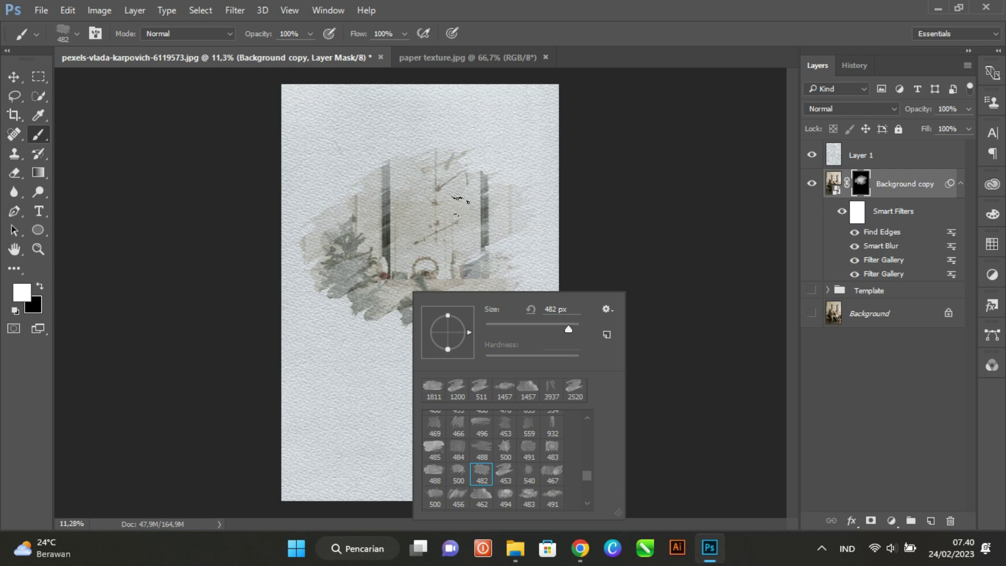
pyautogui.moveTo(567, 329); pyautogui.dragTo(573, 328)
pyautogui.moveTo(500, 175)
pyautogui.mouseDown()
pyautogui.moveTo(450, 176)
pyautogui.moveTo(369, 151)
pyautogui.mouseUp()
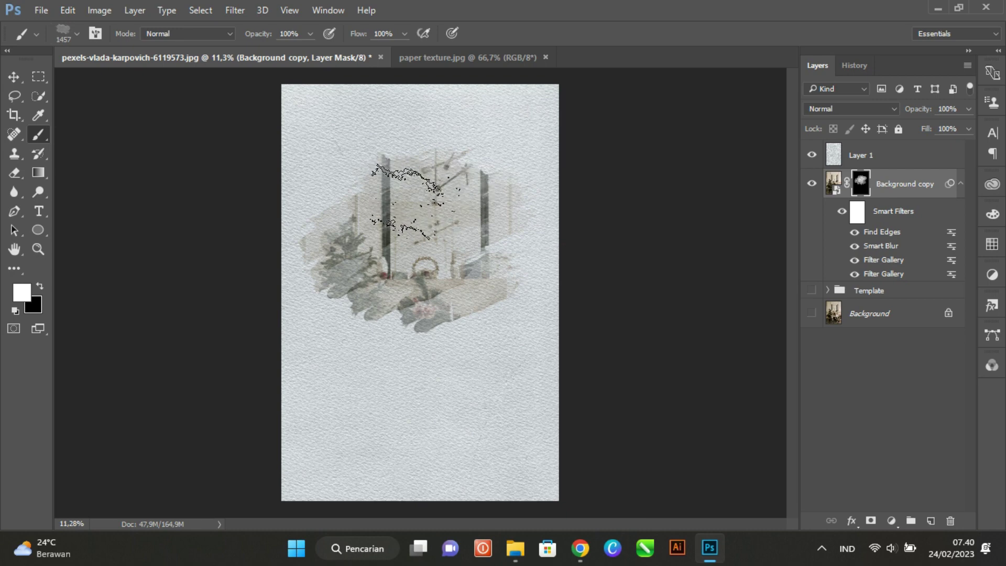
pyautogui.rightClick(372, 162)
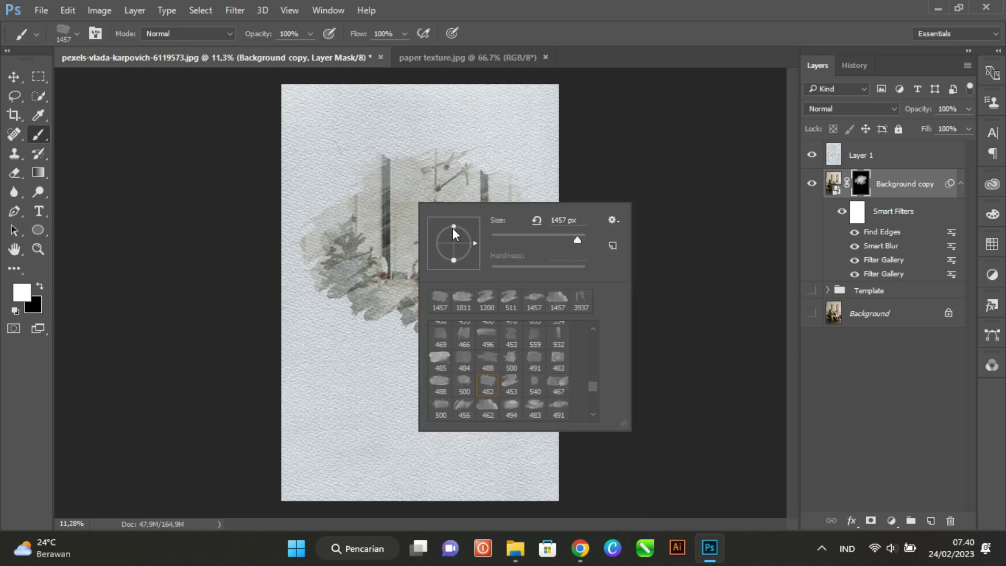
pyautogui.moveTo(453, 227); pyautogui.dragTo(448, 229)
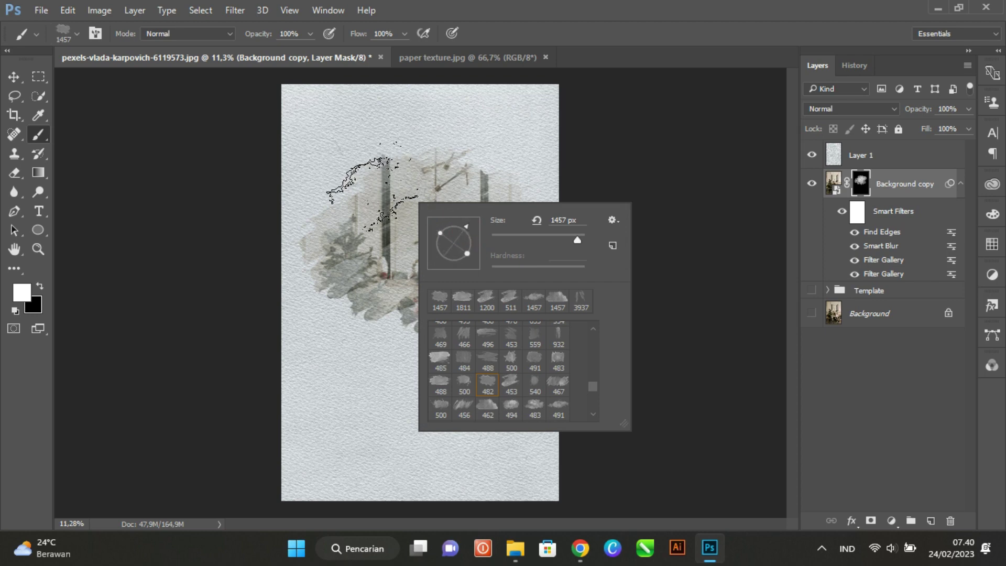
pyautogui.press('Return')
# - Paint white on the mask to reveal the mirror, mantel, flowers and the table's center with the rotated brush
pyautogui.click(433, 175)
pyautogui.moveTo(433, 175)
pyautogui.mouseDown()
pyautogui.moveTo(434, 262)
pyautogui.moveTo(445, 287)
pyautogui.moveTo(457, 289)
pyautogui.moveTo(415, 300)
pyautogui.moveTo(499, 303)
pyautogui.mouseUp()
pyautogui.click(397, 311)
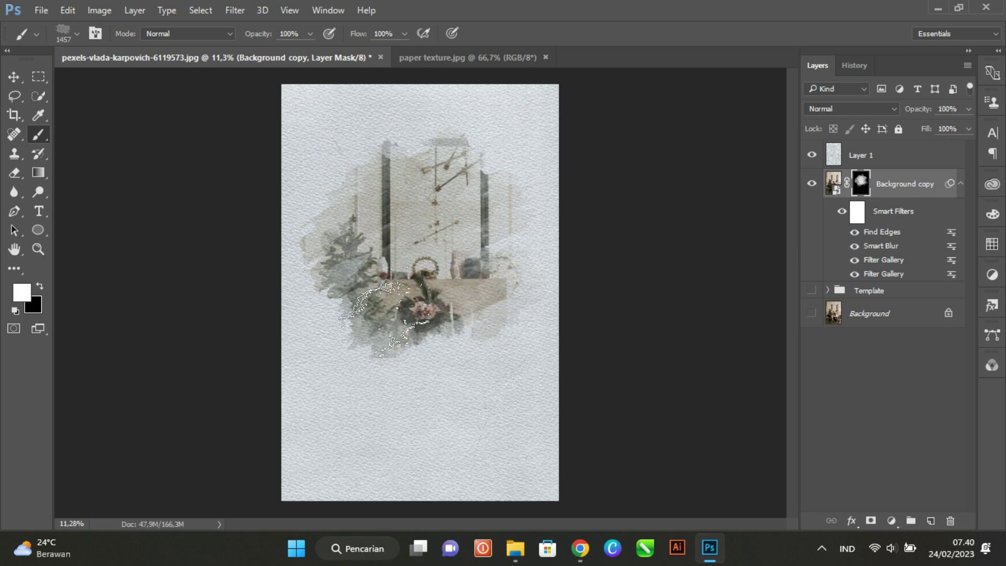
pyautogui.moveTo(438, 340)
pyautogui.mouseDown()
pyautogui.moveTo(452, 357)
pyautogui.moveTo(450, 412)
pyautogui.moveTo(474, 380)
pyautogui.moveTo(440, 369)
pyautogui.moveTo(432, 327)
pyautogui.mouseUp()
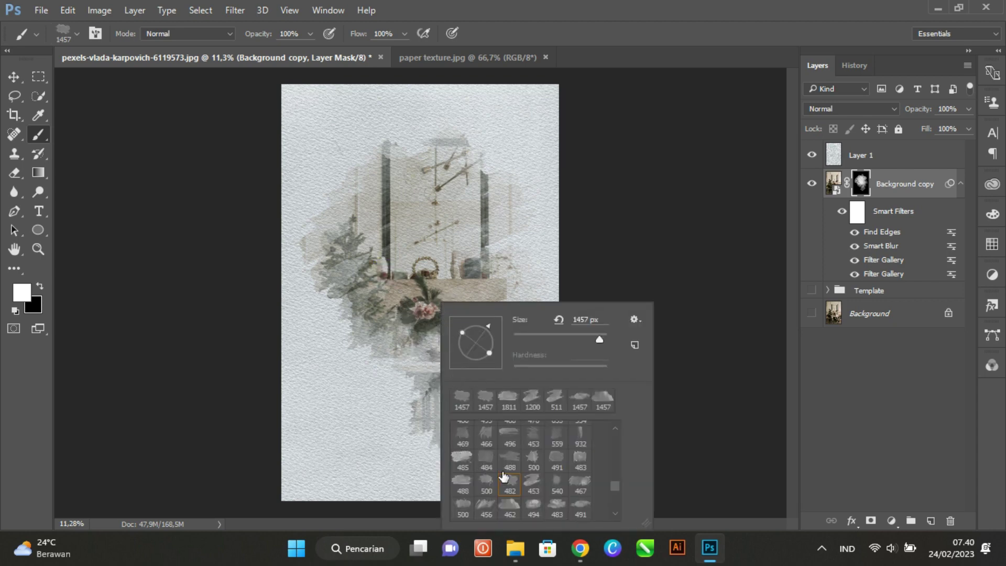
# - Add streaky white mask strokes around the table and lower tree with the other 488 px watercolor brush, enlarged to 1811 px
pyautogui.click(506, 463)
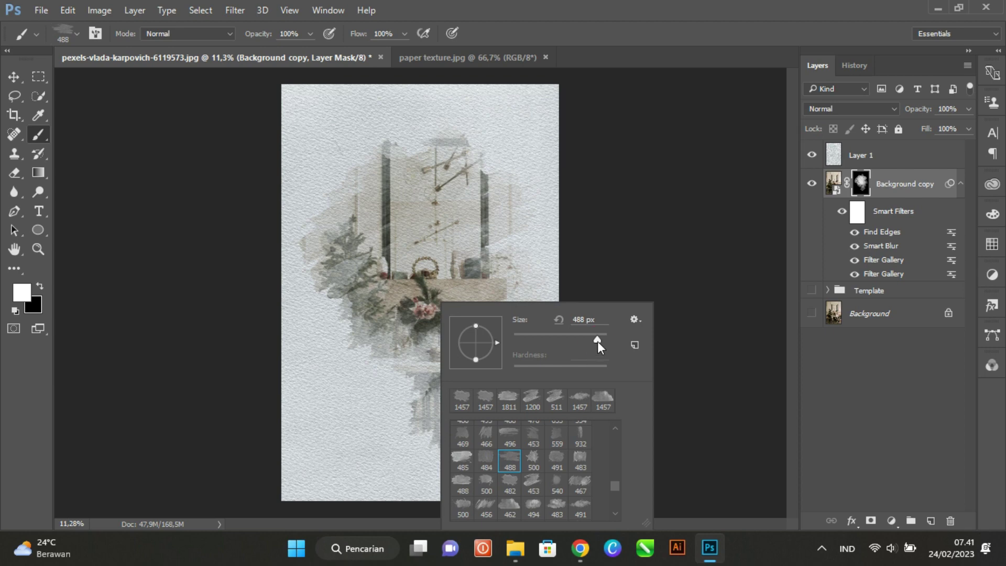
pyautogui.moveTo(597, 341); pyautogui.dragTo(599, 340)
pyautogui.press('Return')
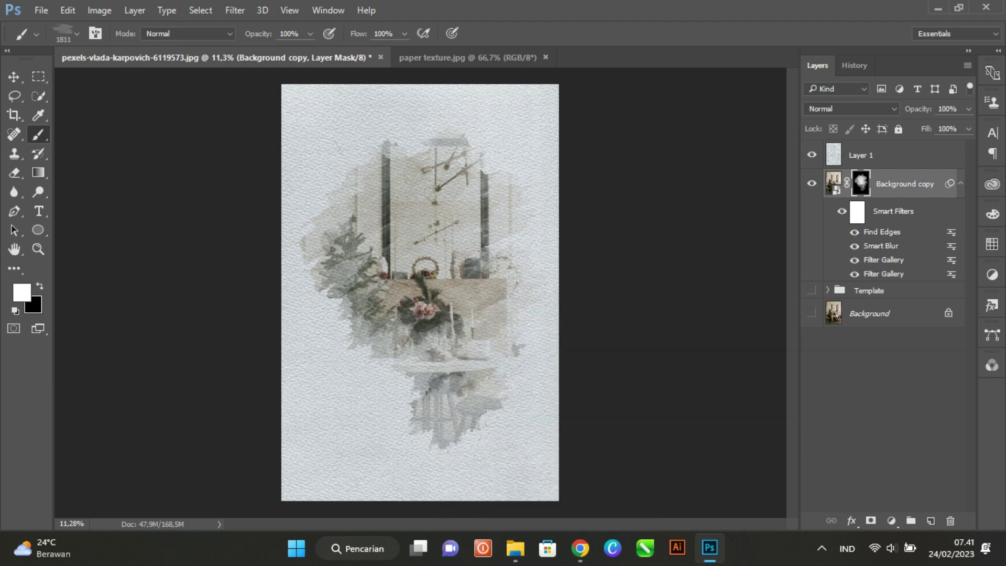
pyautogui.click(464, 274)
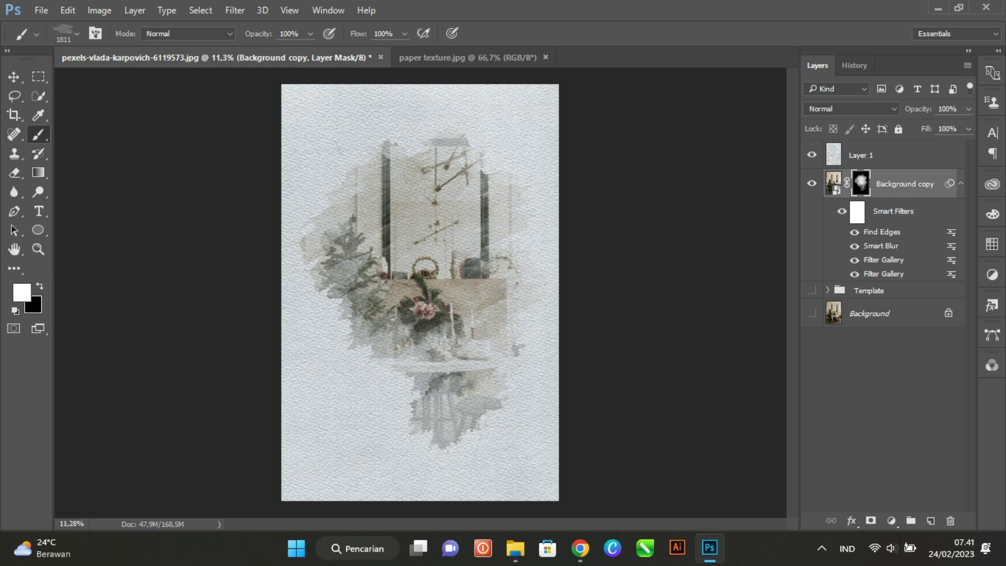
pyautogui.click(500, 415)
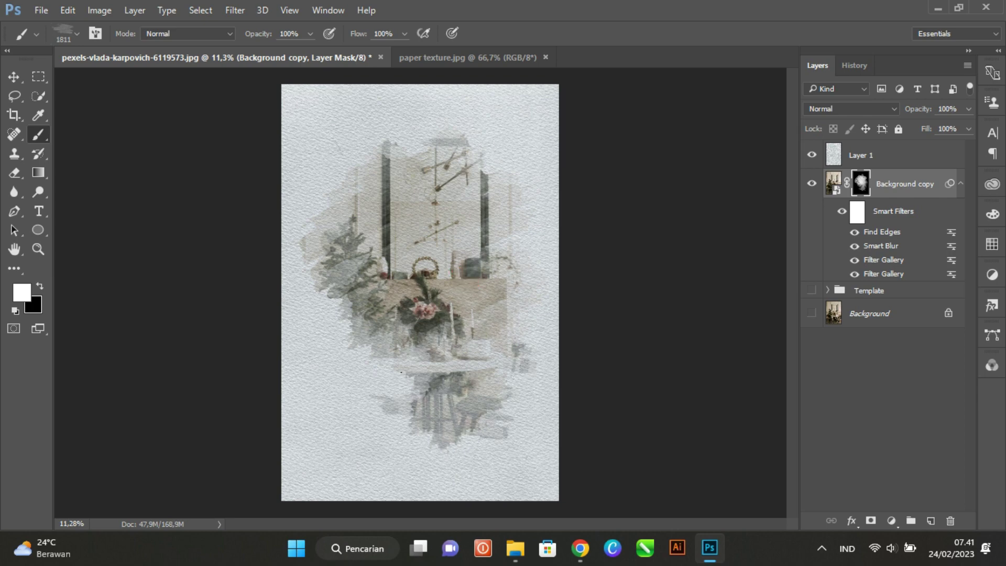
pyautogui.click(388, 366)
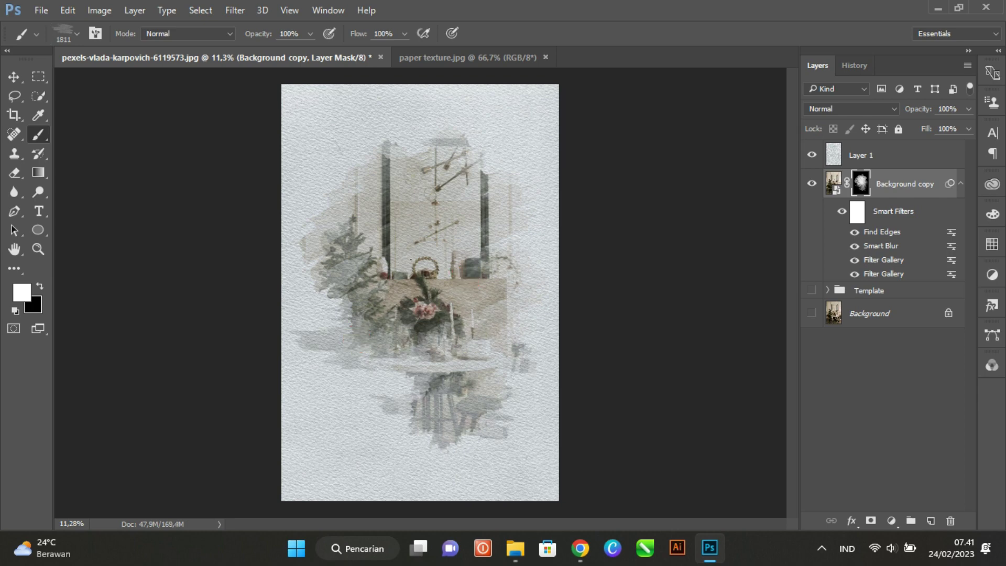
pyautogui.click(349, 243)
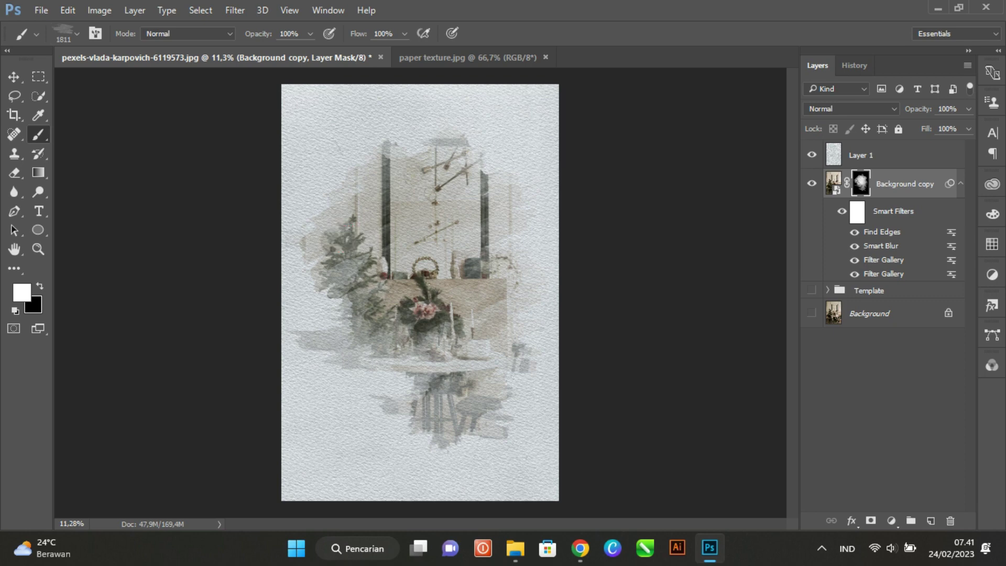
# - Switch to the ragged 500 px watercolor brush and enlarge it to 1100 px
pyautogui.rightClick(395, 273)
pyautogui.click(483, 410)
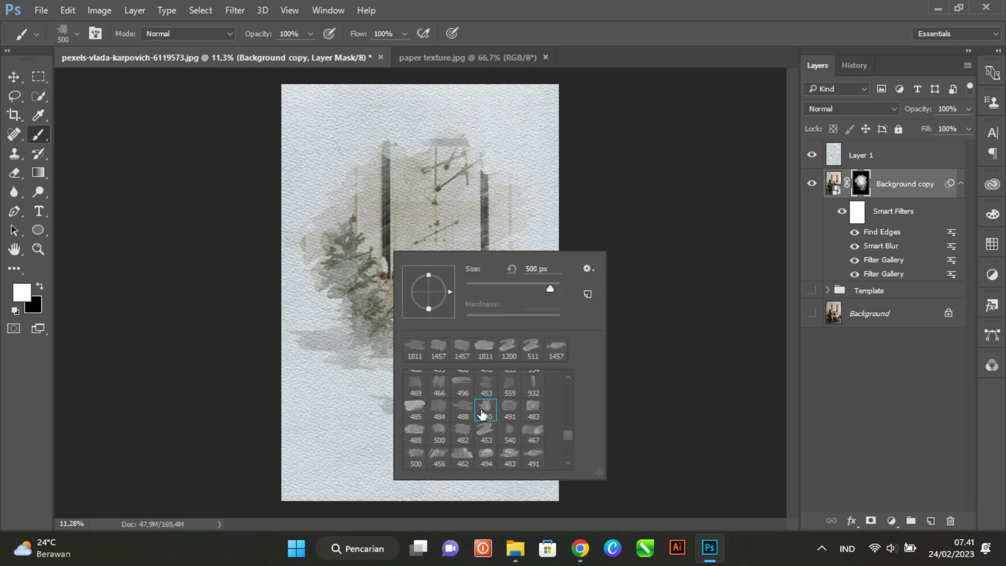
pyautogui.click(318, 289)
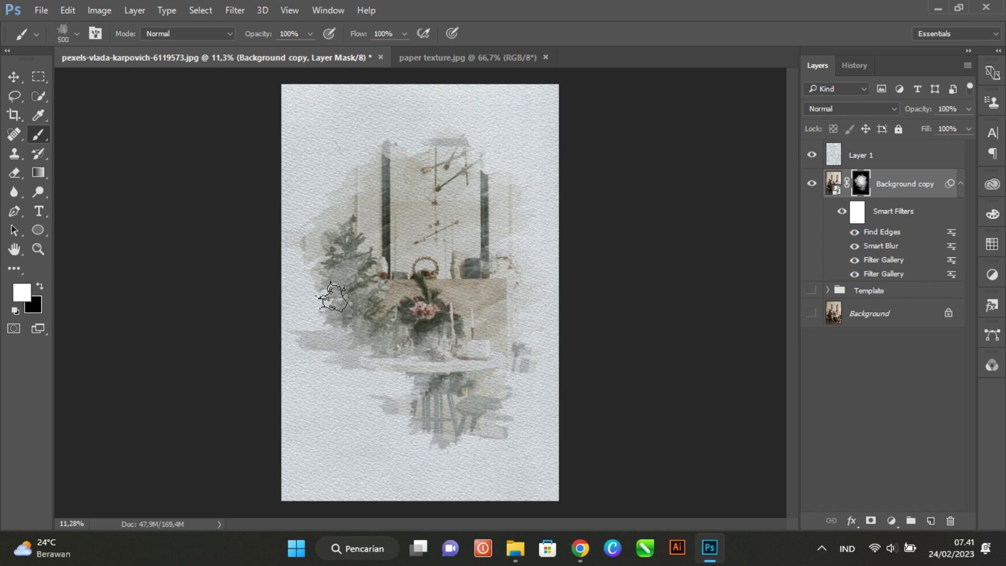
pyautogui.press(']')
pyautogui.press(']')
pyautogui.press(']')
pyautogui.press(']')
pyautogui.press(']')
pyautogui.press(']')
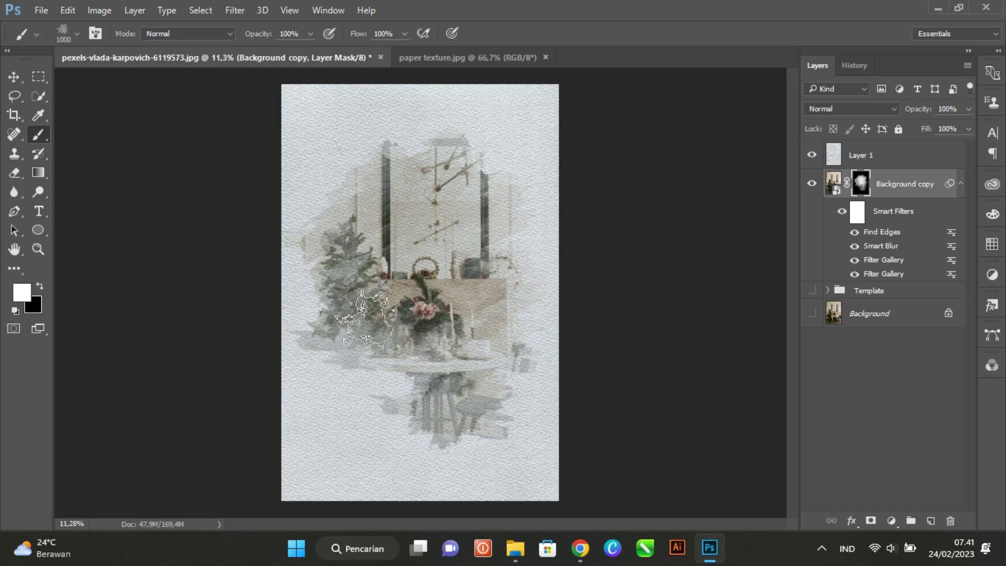
# - Paint white on the mask to reveal the tree, tabletop, table base and the wall above the tree
pyautogui.click(355, 329)
pyautogui.click(357, 371)
pyautogui.click(383, 388)
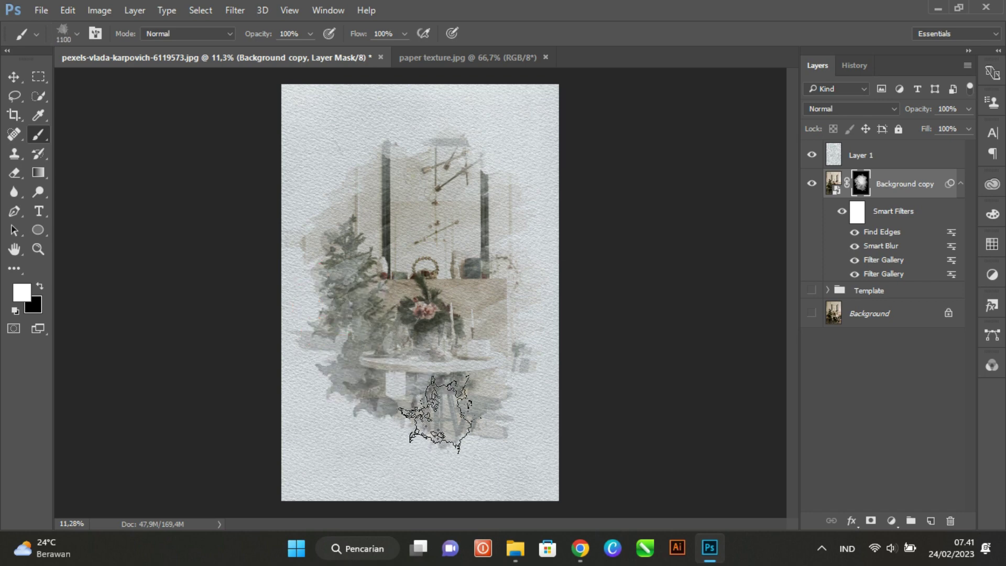
pyautogui.click(440, 411)
pyautogui.click(423, 382)
pyautogui.click(367, 335)
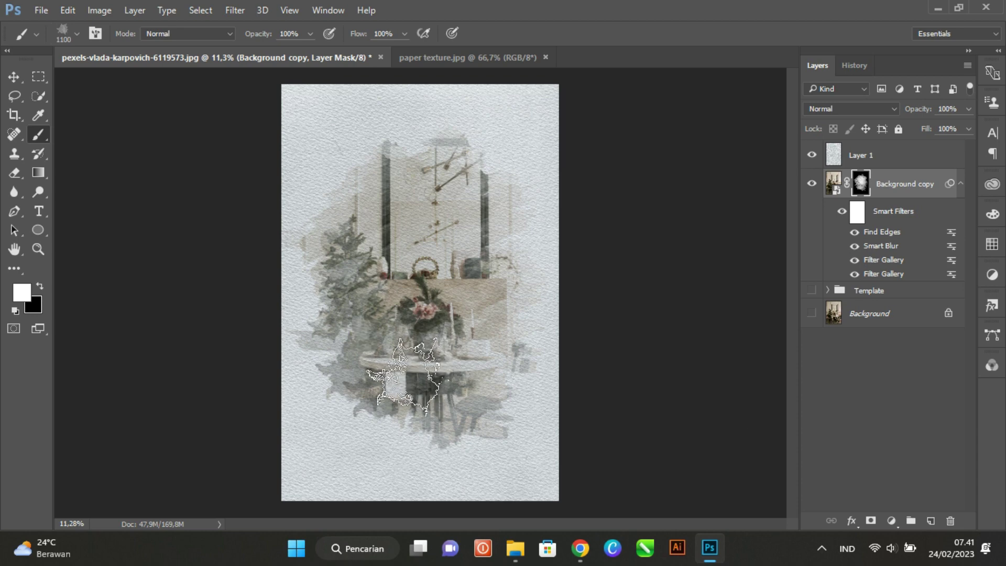
pyautogui.click(398, 222)
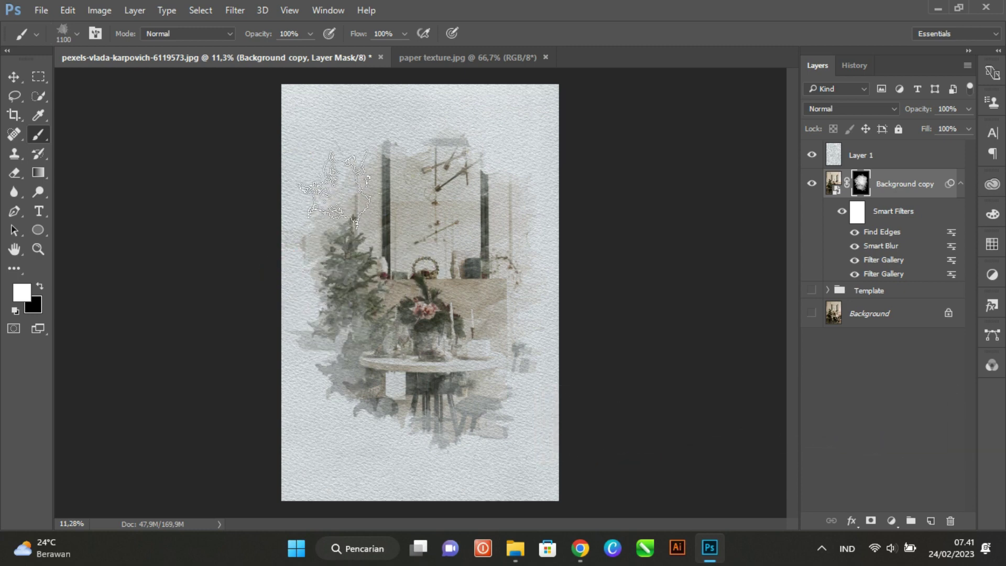
pyautogui.click(349, 250)
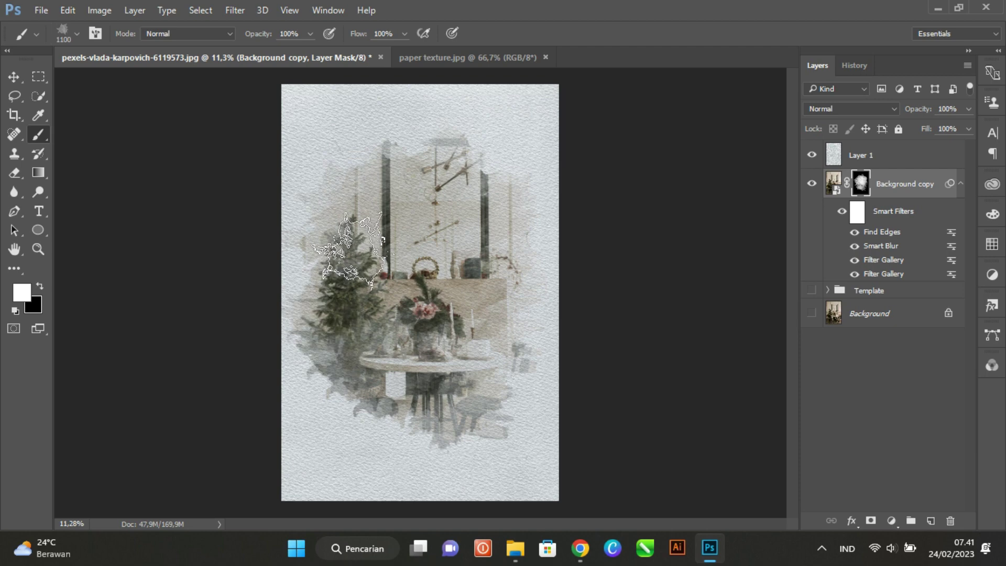
pyautogui.click(353, 251)
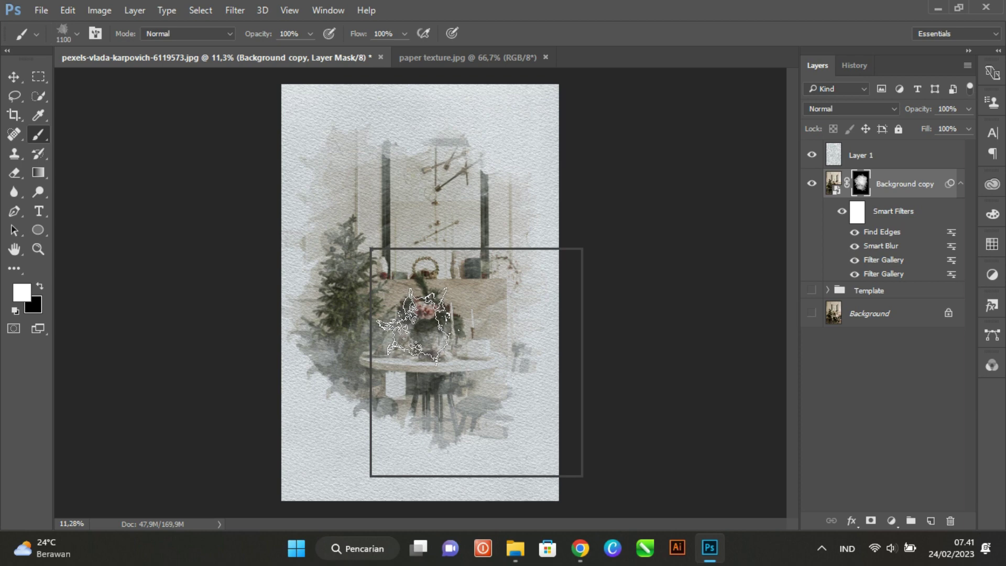
# - Switch to the slanted, streaky 453 px watercolor brush and enlarge it to 900 px
pyautogui.rightClick(414, 325)
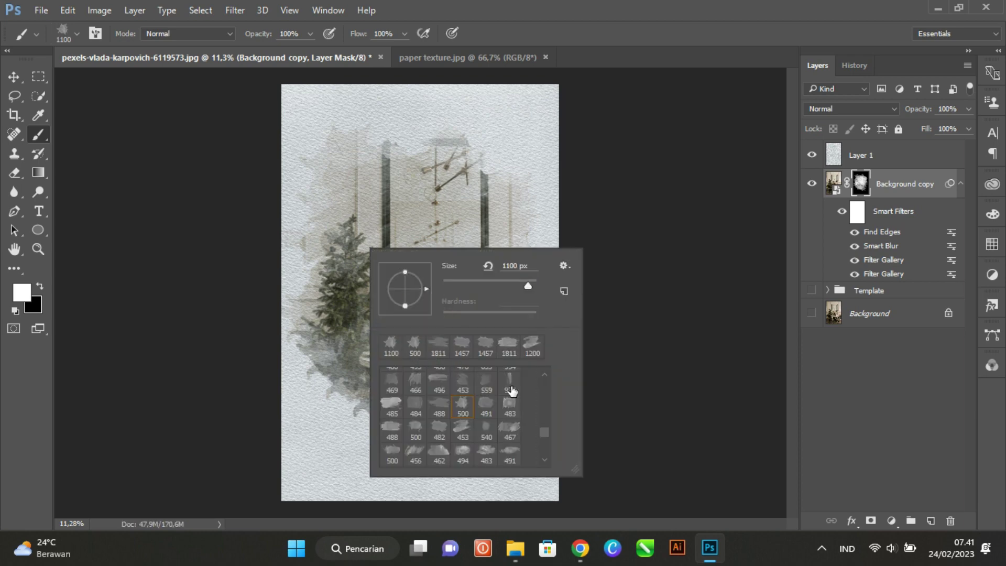
pyautogui.click(462, 430)
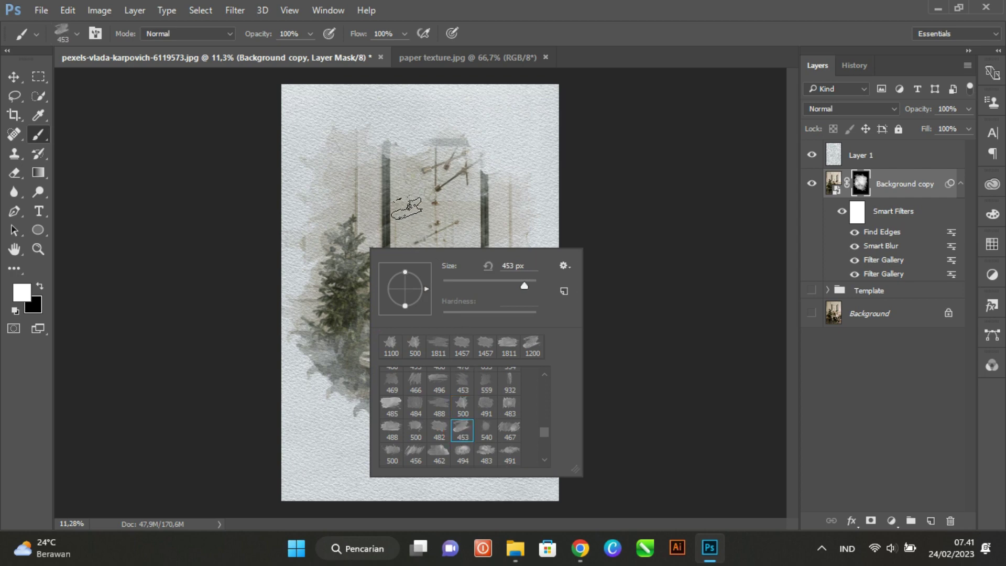
pyautogui.press('Escape')
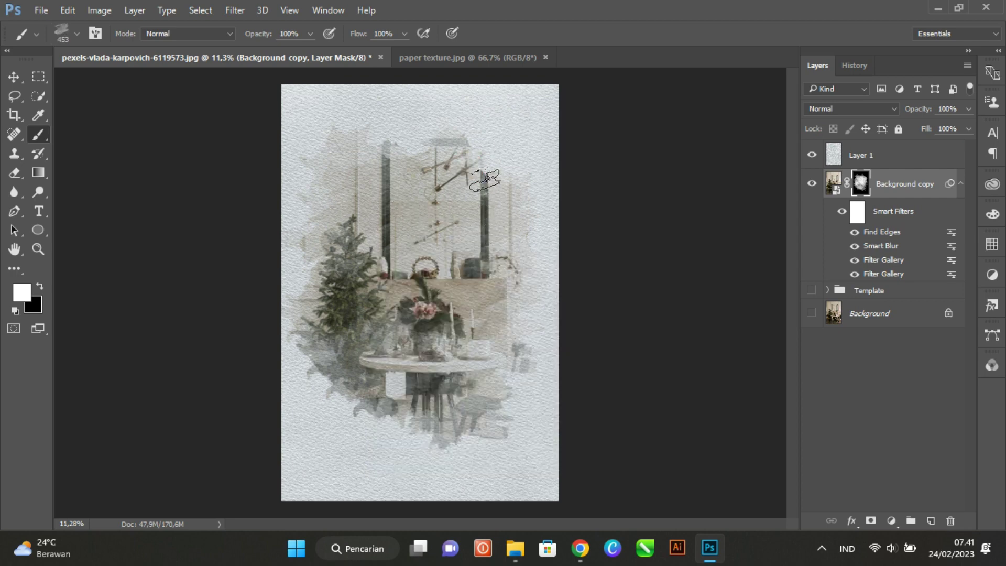
pyautogui.press(']')
pyautogui.press(']')
pyautogui.press(']')
pyautogui.press(']')
pyautogui.press(']')
# - Paint white on the mask to reveal the table legs, the area below the tree and the top of the mirror frame
pyautogui.moveTo(400, 352)
pyautogui.mouseDown()
pyautogui.moveTo(368, 326)
pyautogui.moveTo(348, 412)
pyautogui.moveTo(385, 423)
pyautogui.moveTo(416, 418)
pyautogui.mouseUp()
pyautogui.click(298, 355)
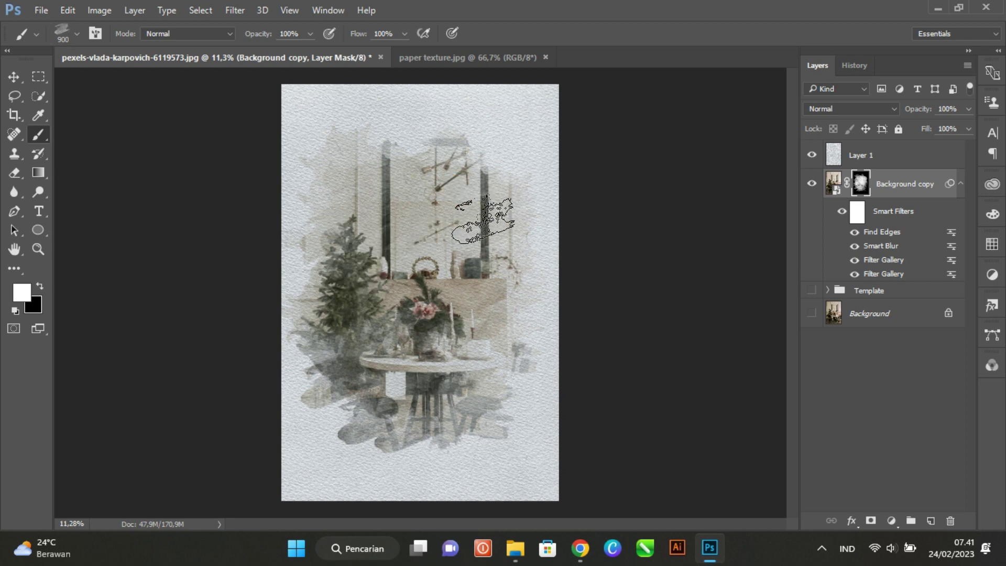
pyautogui.moveTo(396, 125)
pyautogui.mouseDown()
pyautogui.moveTo(373, 103)
pyautogui.moveTo(460, 131)
pyautogui.mouseUp()
pyautogui.click(469, 182)
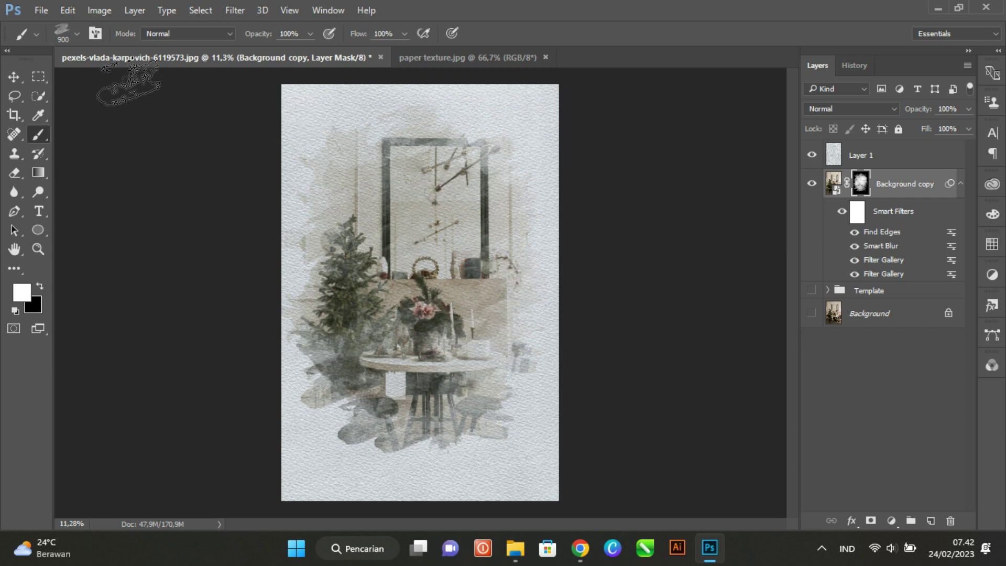
# - Move the Template group above Layer 1 in the layer stack and make it visible
pyautogui.click(13, 76)
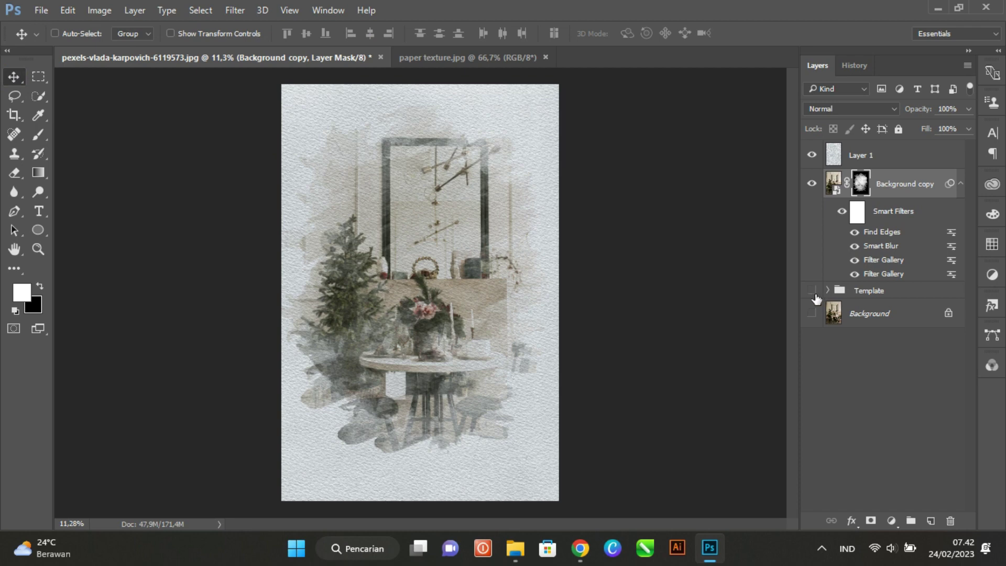
pyautogui.moveTo(837, 288); pyautogui.dragTo(849, 139)
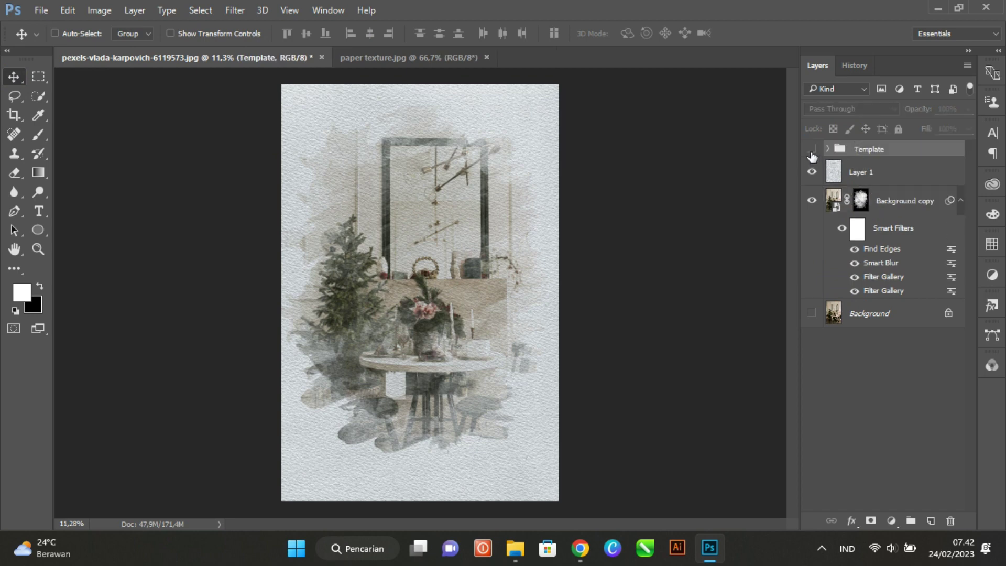
pyautogui.click(812, 149)
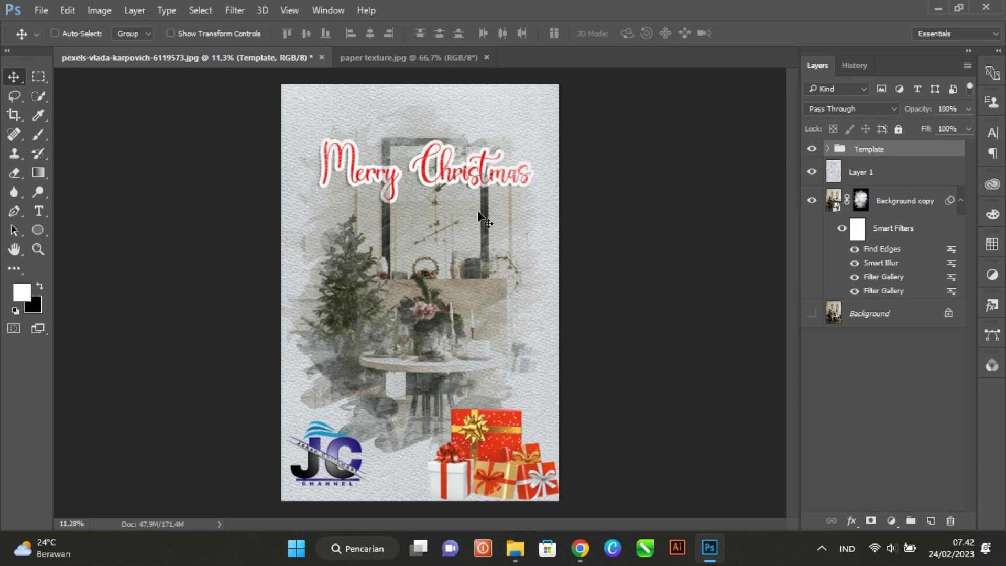
# - Examine the finished watercolor composition with the Christmas lettering, logo and gifts, both close up and as a whole
pyautogui.scroll(3, 430, 256)
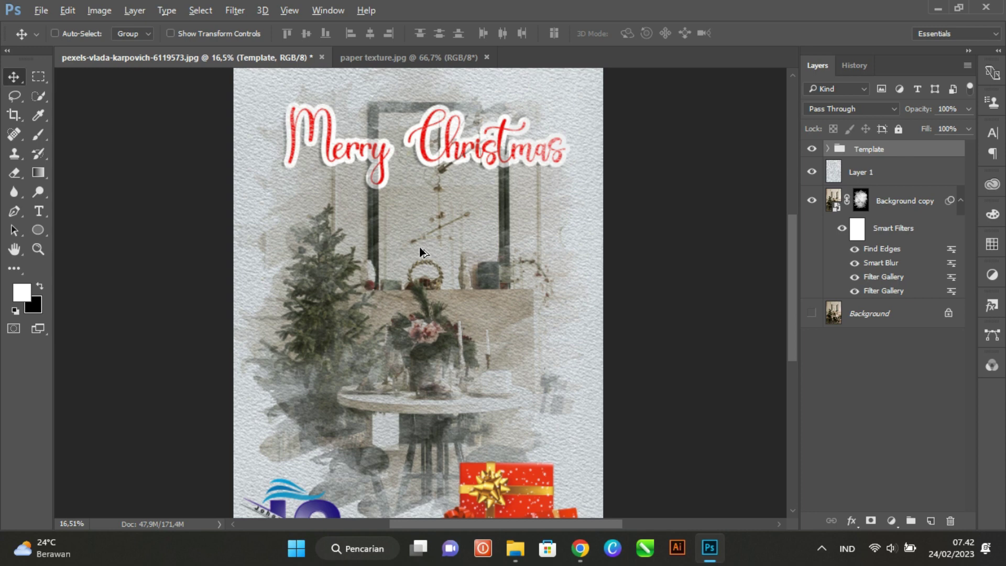
pyautogui.scroll(1, 419, 247)
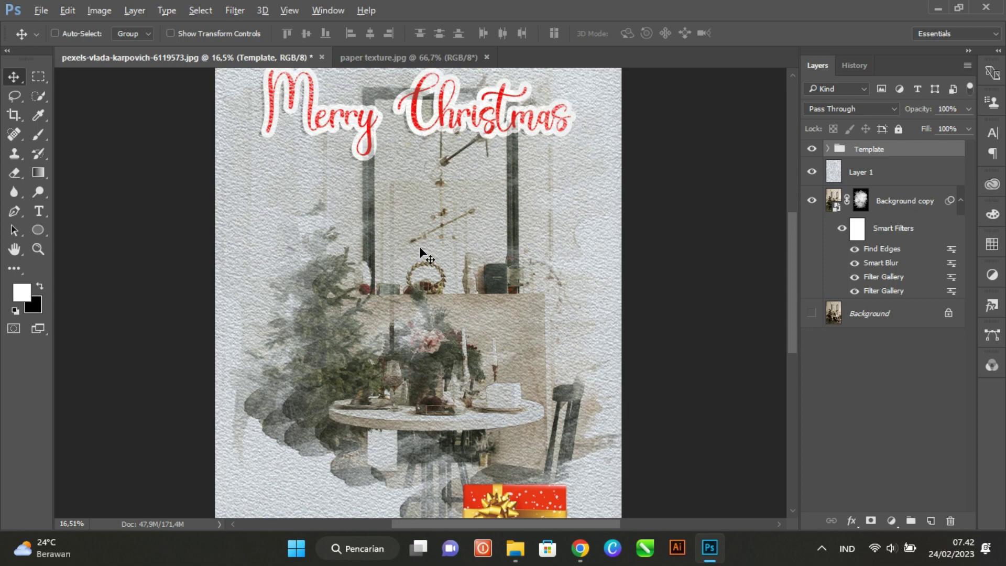
pyautogui.scroll(1, 422, 253)
pyautogui.scroll(2, 422, 253)
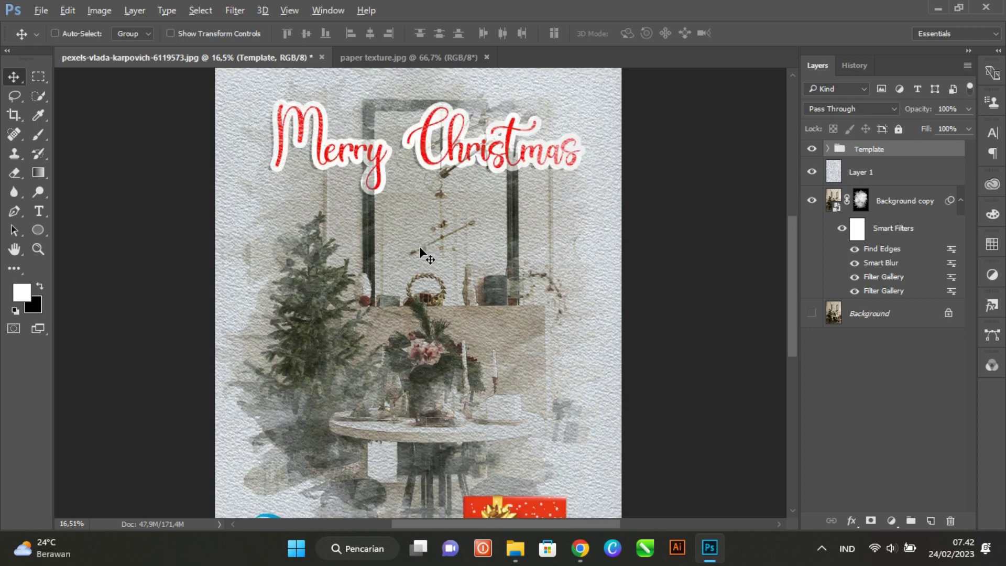
pyautogui.scroll(-5, 422, 254)
pyautogui.scroll(-3, 422, 253)
pyautogui.scroll(3, 422, 253)
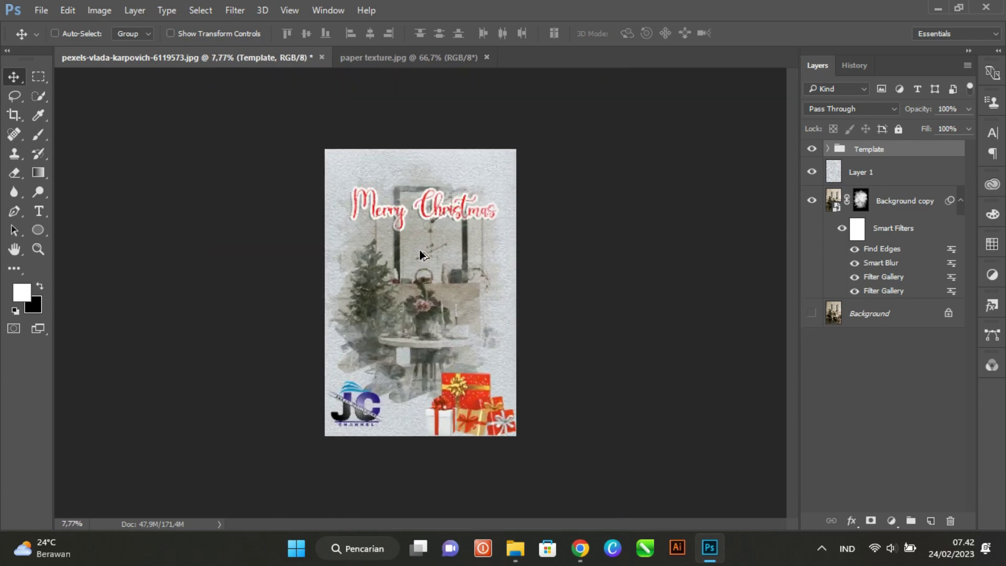
pyautogui.scroll(2, 419, 251)
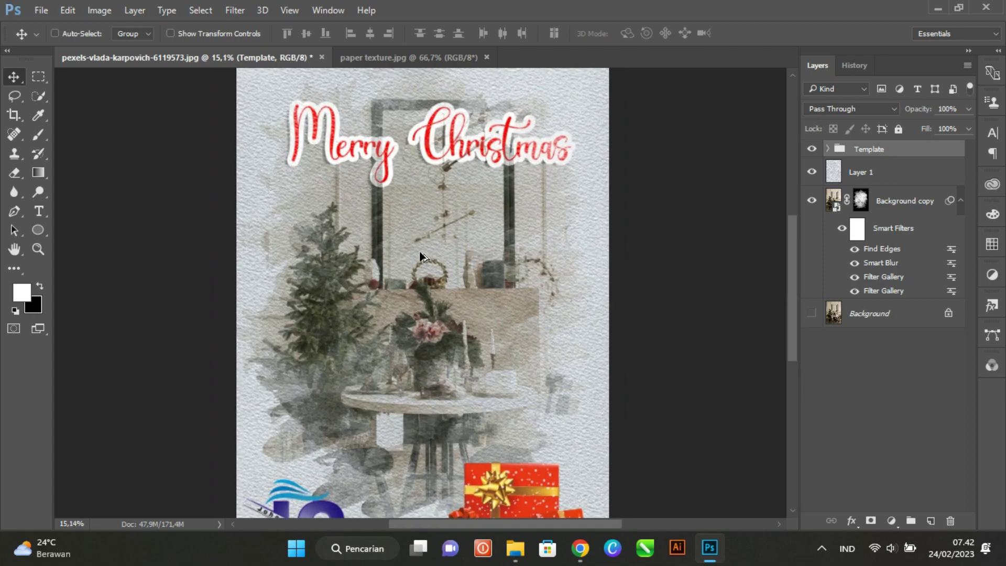
pyautogui.scroll(-1, 420, 252)
pyautogui.scroll(2, 422, 259)
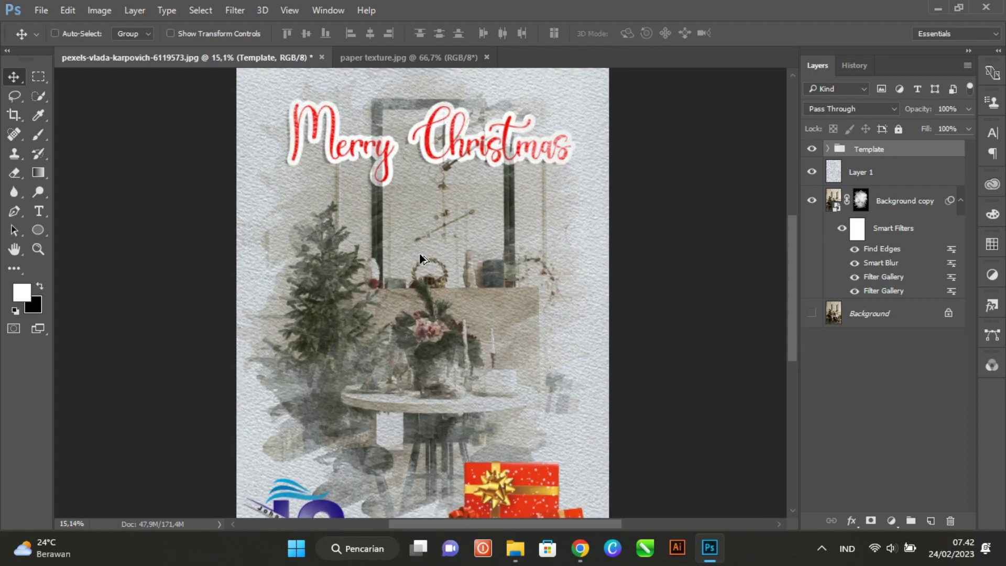
pyautogui.scroll(-1, 422, 259)
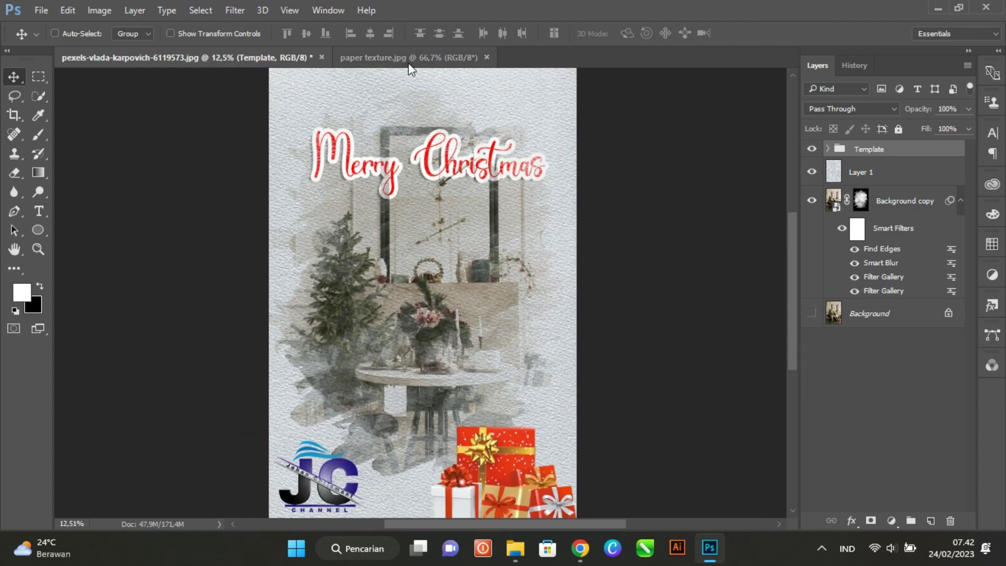